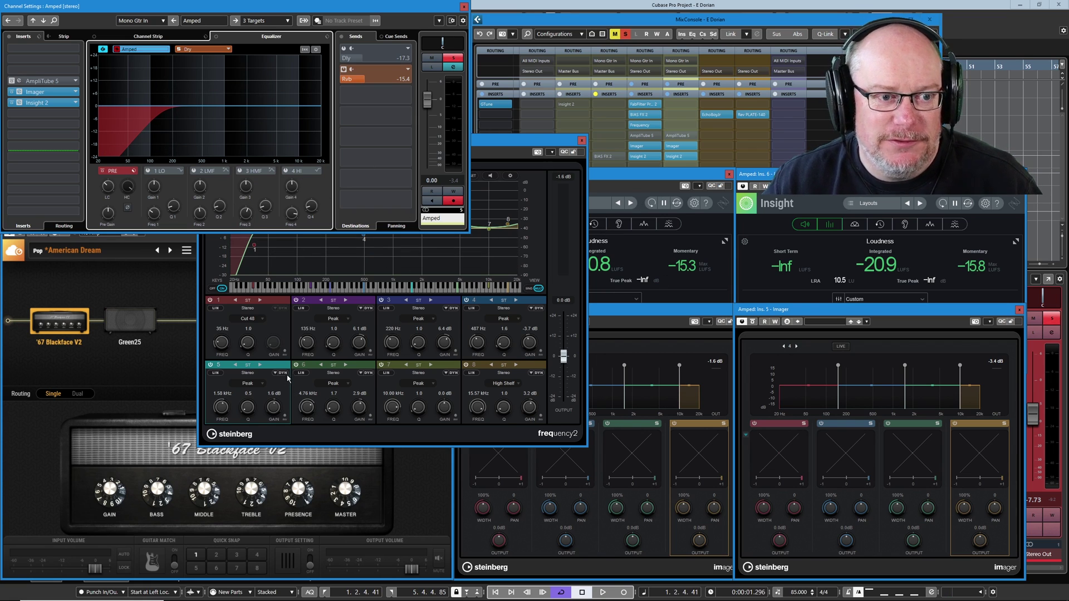
Step: Move the Amped channel settings window below the track list and play the loop while raising the Stereo Out fader to -6.63
drag(175, 7, 173, 156)
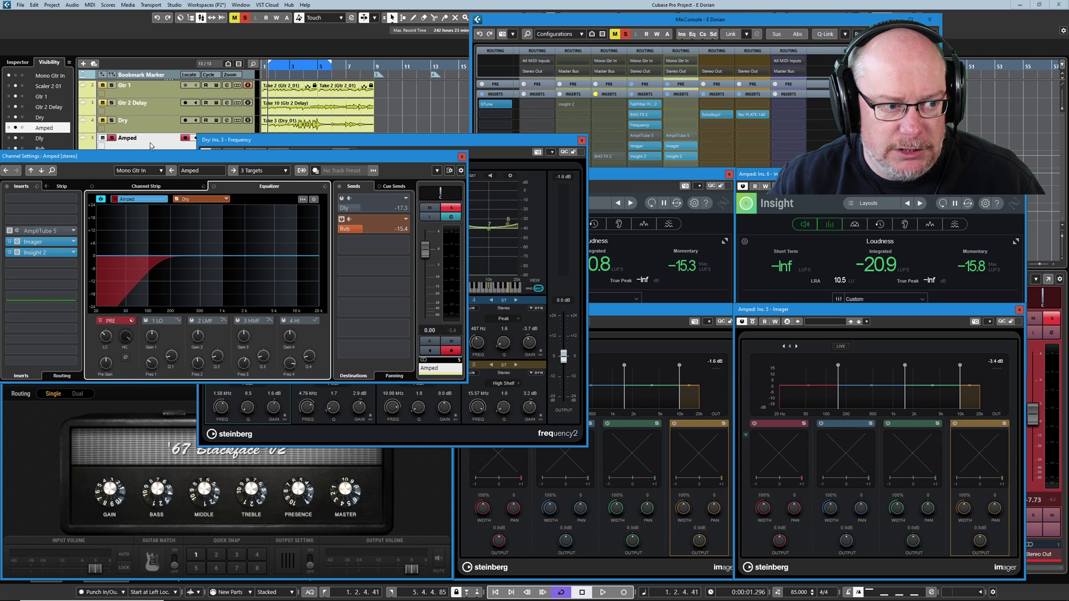
key(space)
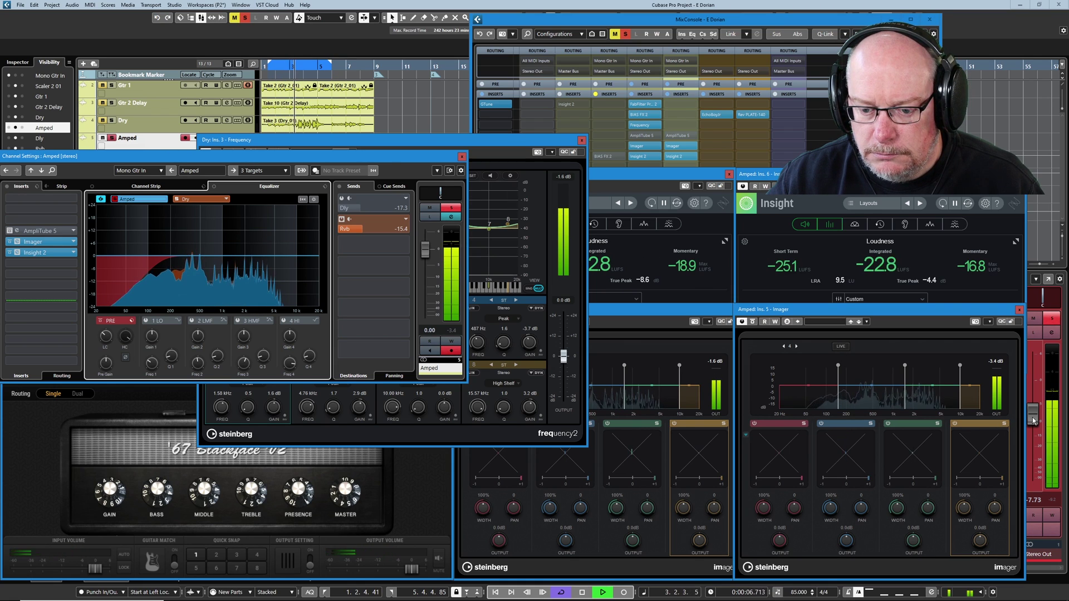
key(F3)
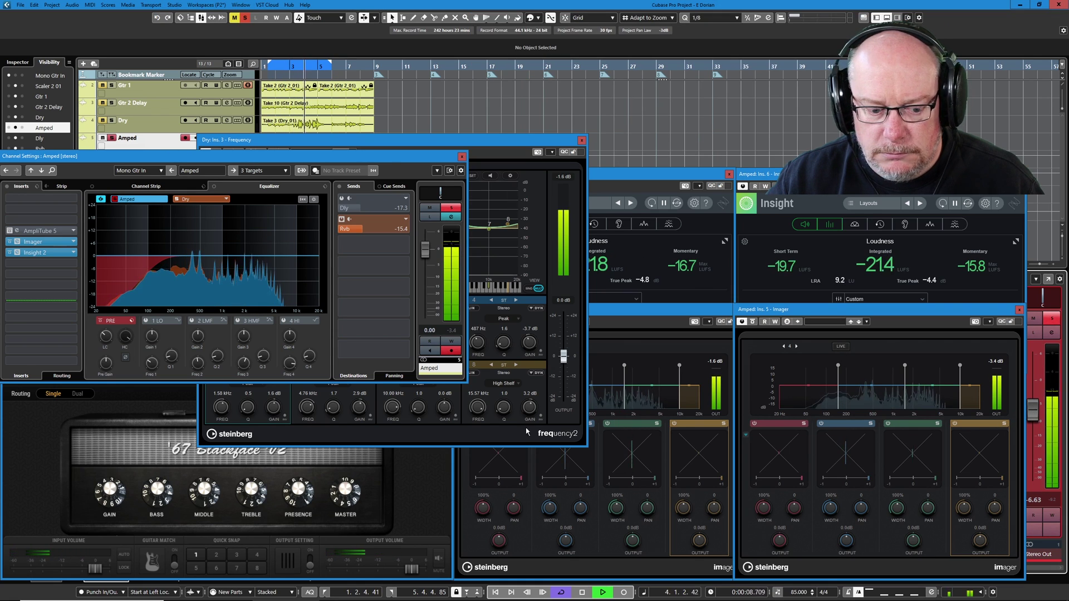
click(581, 593)
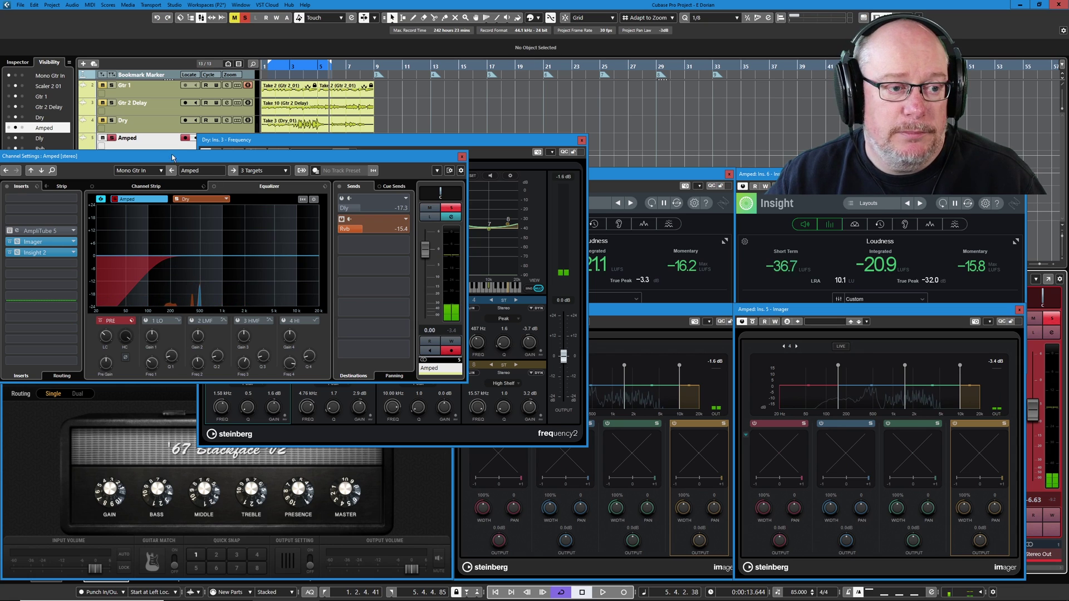
Step: Compare the Dry and Amped tracks during looped playback by selecting each in turn, keeping the track list uncovered
click(142, 126)
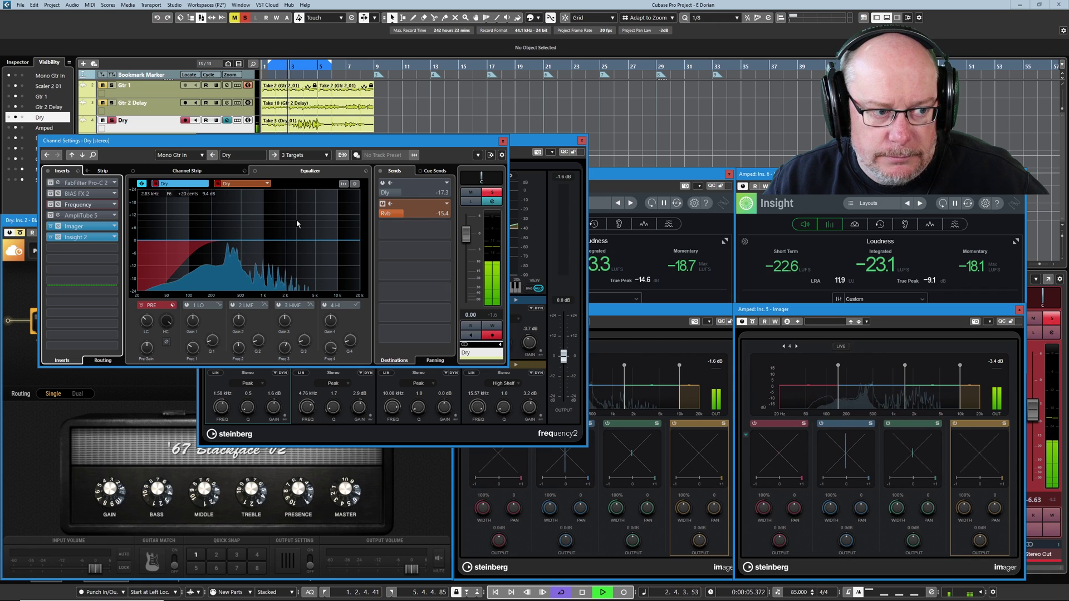
drag(260, 144, 256, 161)
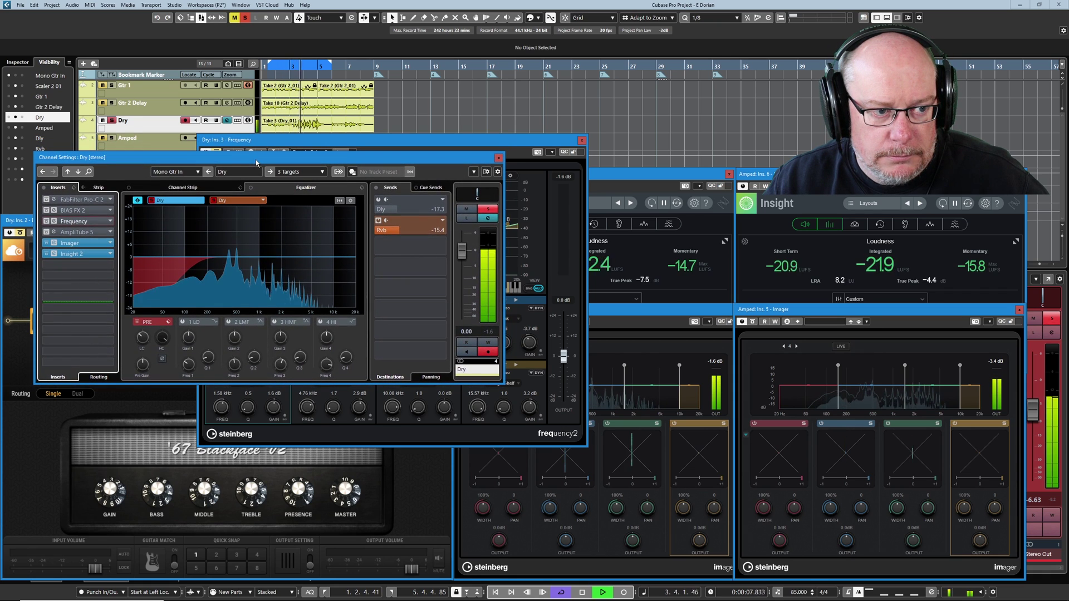
click(138, 145)
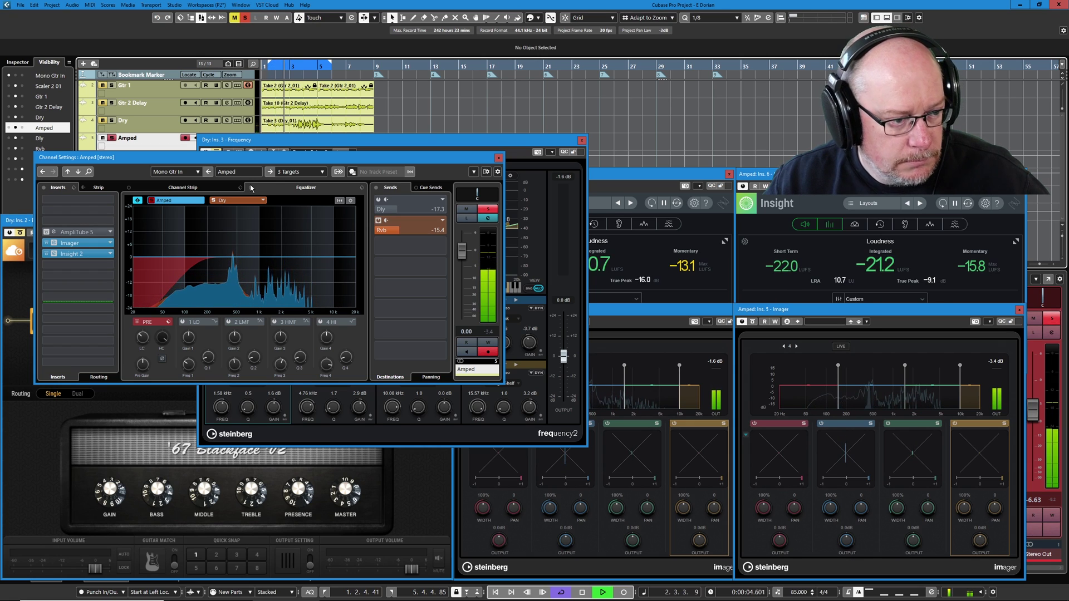
key(space)
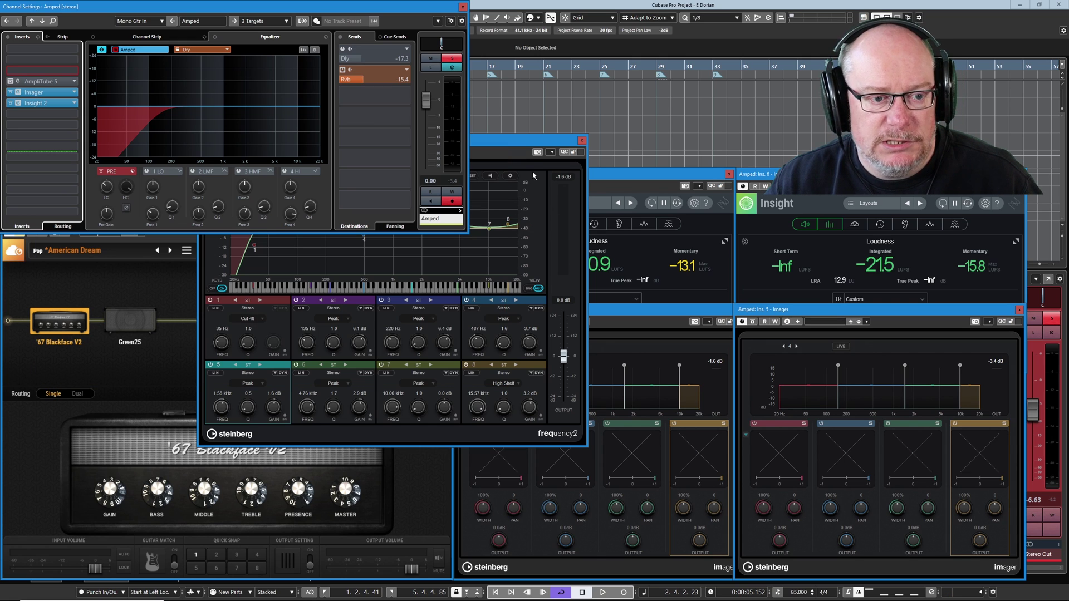
Step: Move the Dry track's Frequency window clear of the BIAS FX amp window and keep the Amped channel's equalizer in focus
drag(531, 146, 664, 119)
click(346, 10)
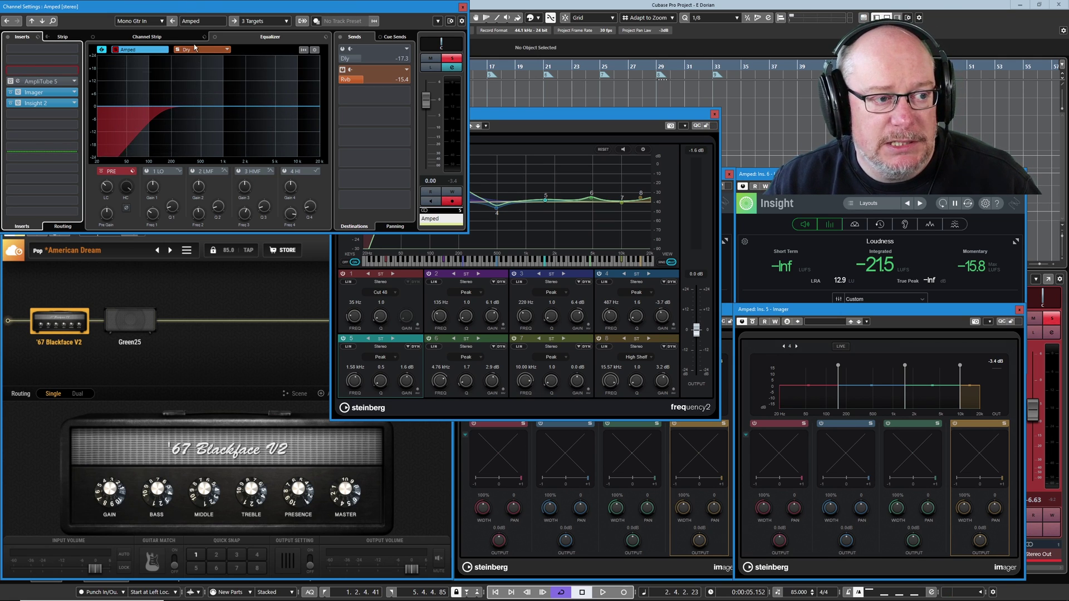
click(147, 51)
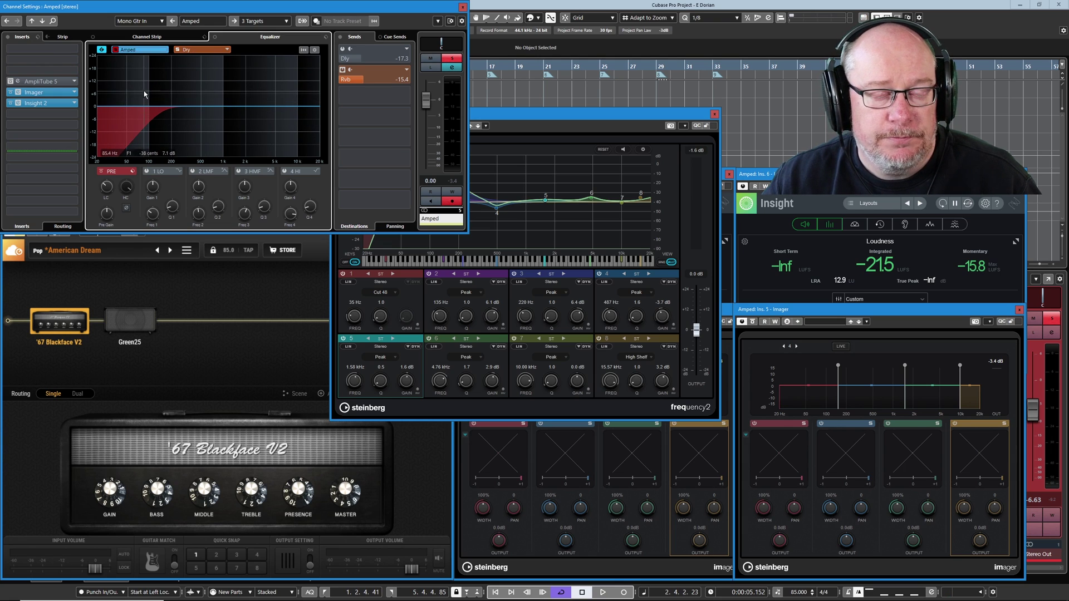
Step: Play the loop and compare the Amped and Dry spectra in the channel equalizer, ending on Amped
key(space)
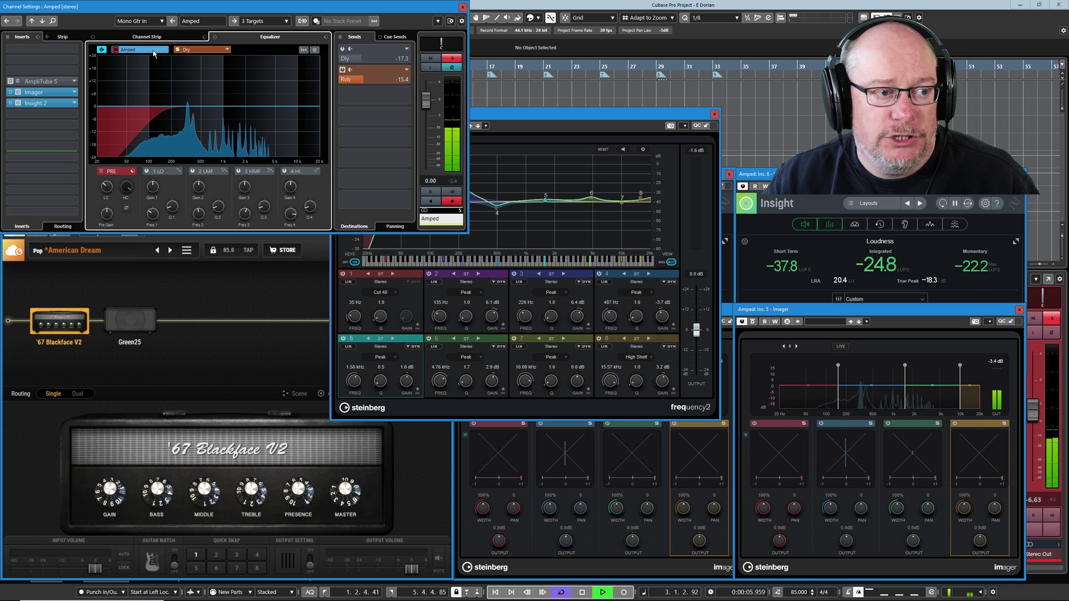
click(196, 51)
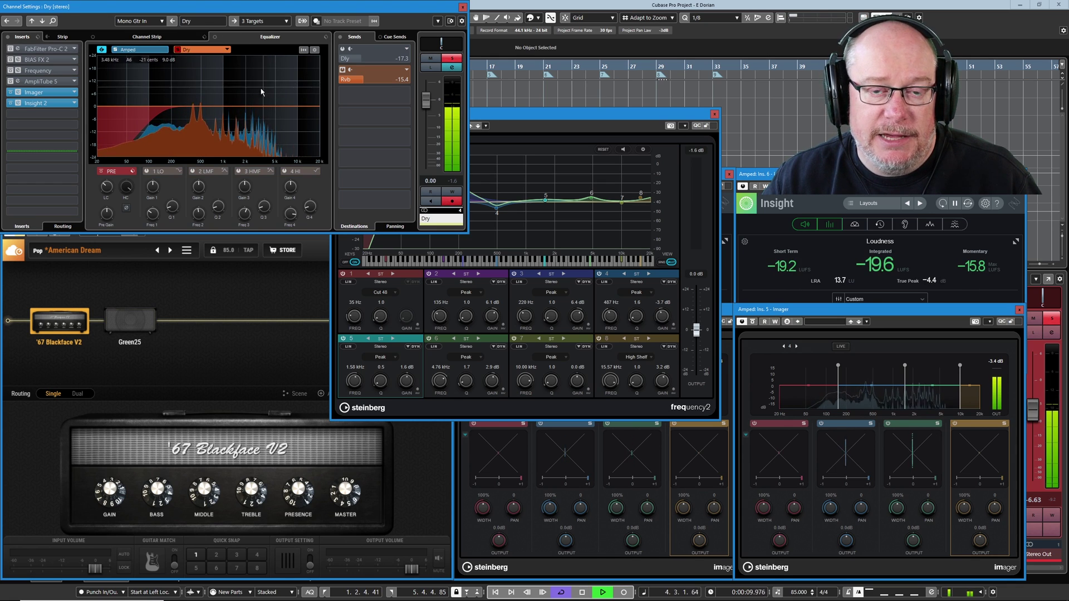
click(146, 51)
key(space)
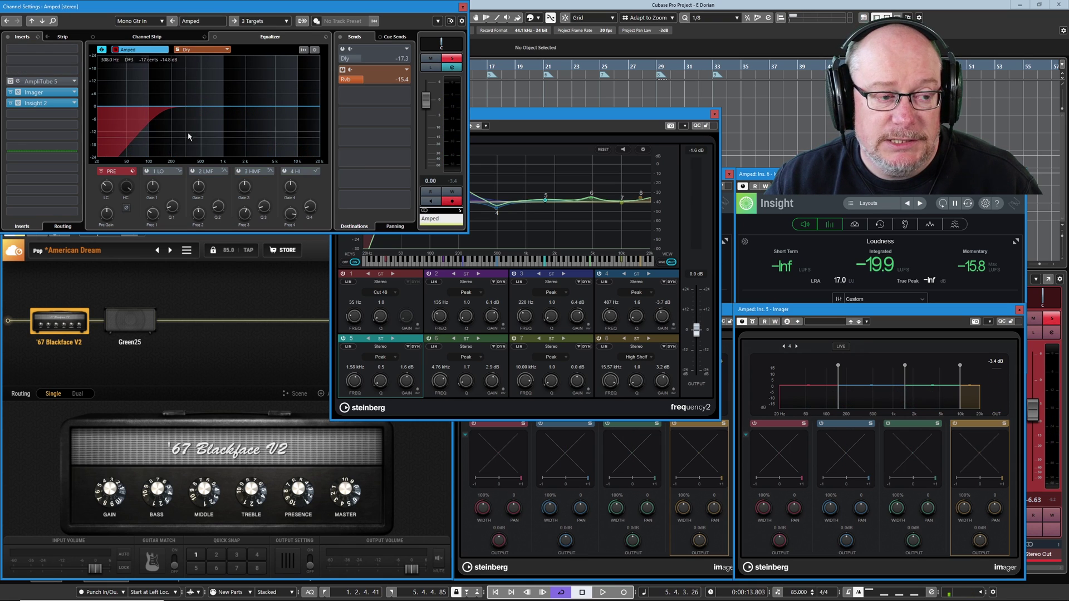
Step: Replay the loop twice, switching the equalizer from Amped to Dry and back to Amped to compare their low and high frequency content
key(space)
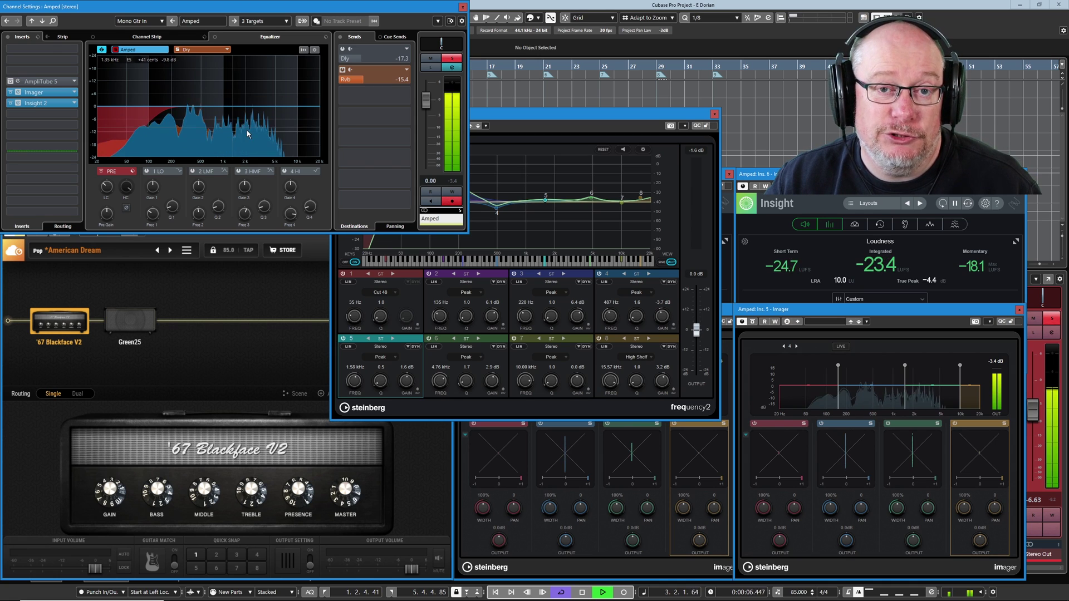
click(200, 50)
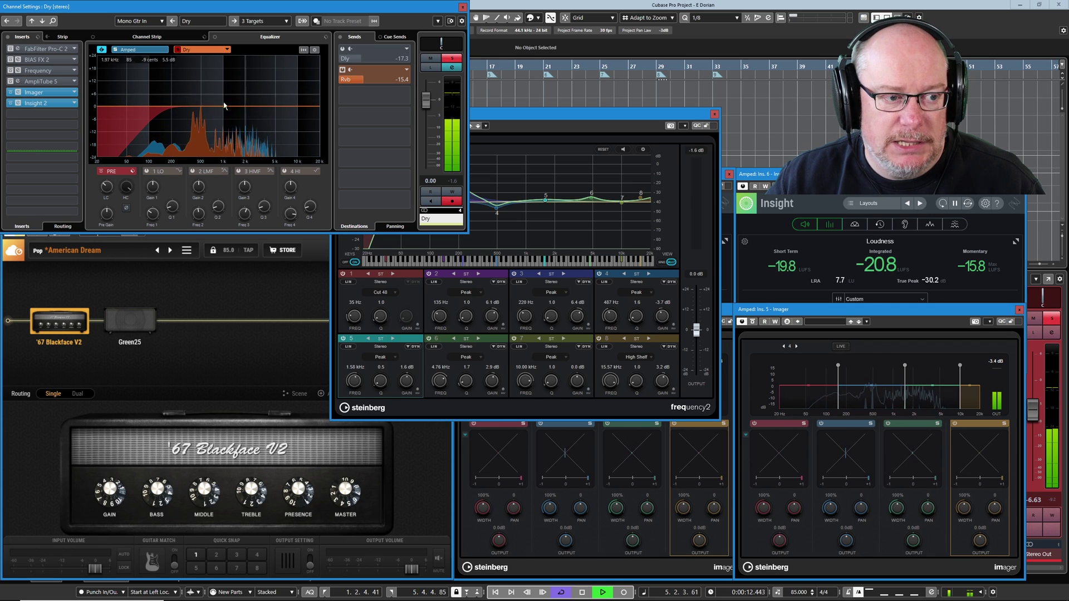
key(space)
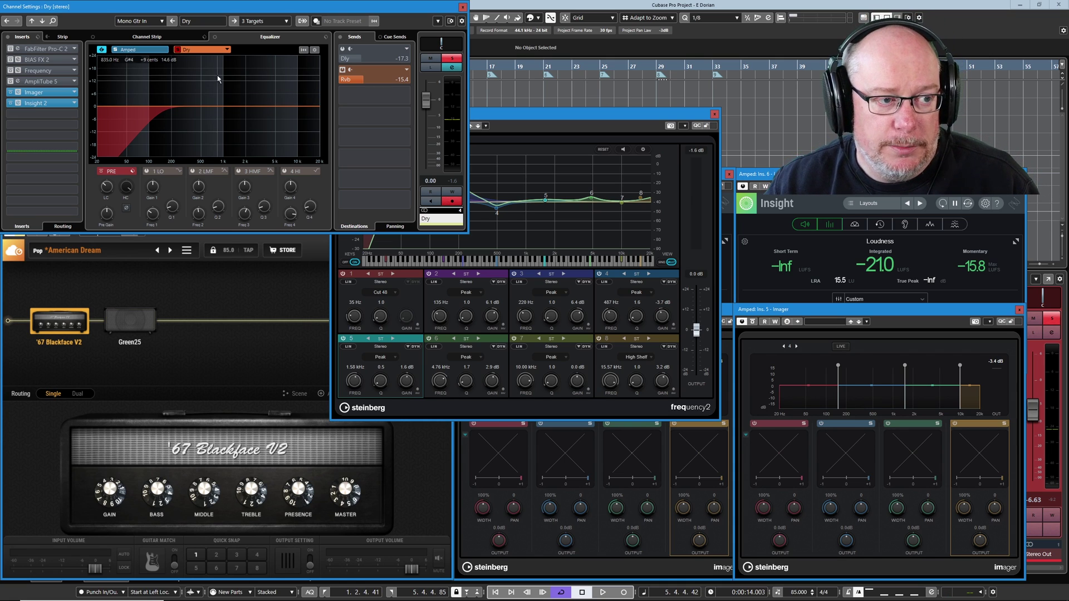
key(space)
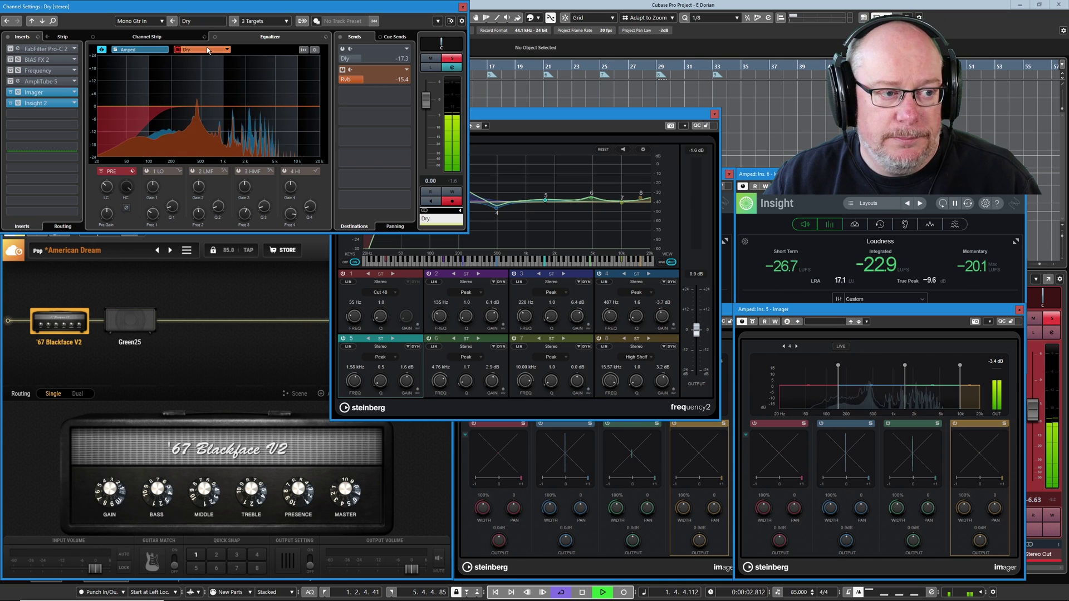
click(134, 50)
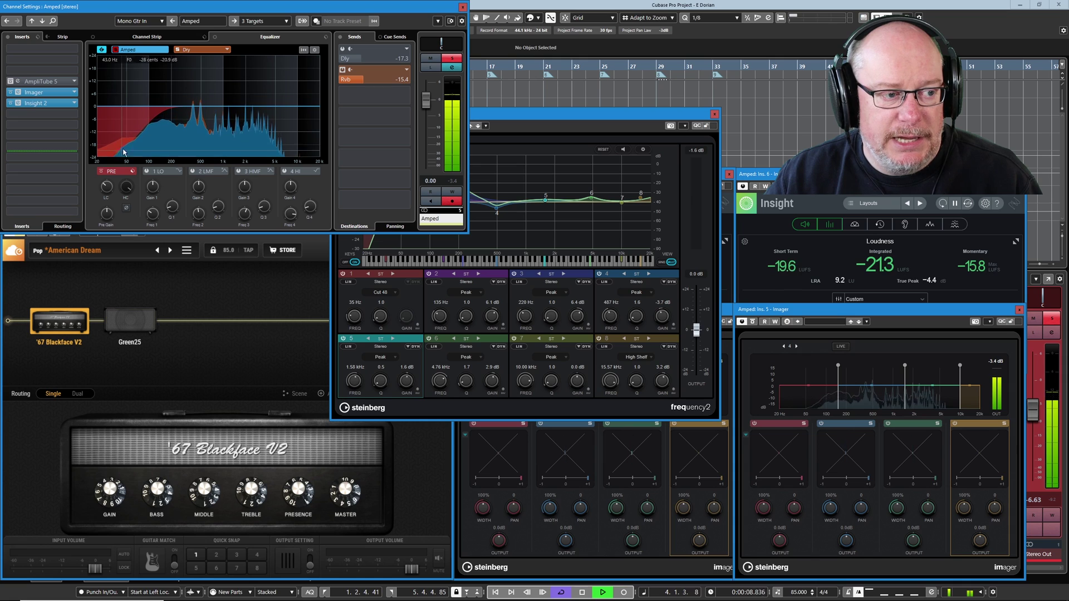
key(space)
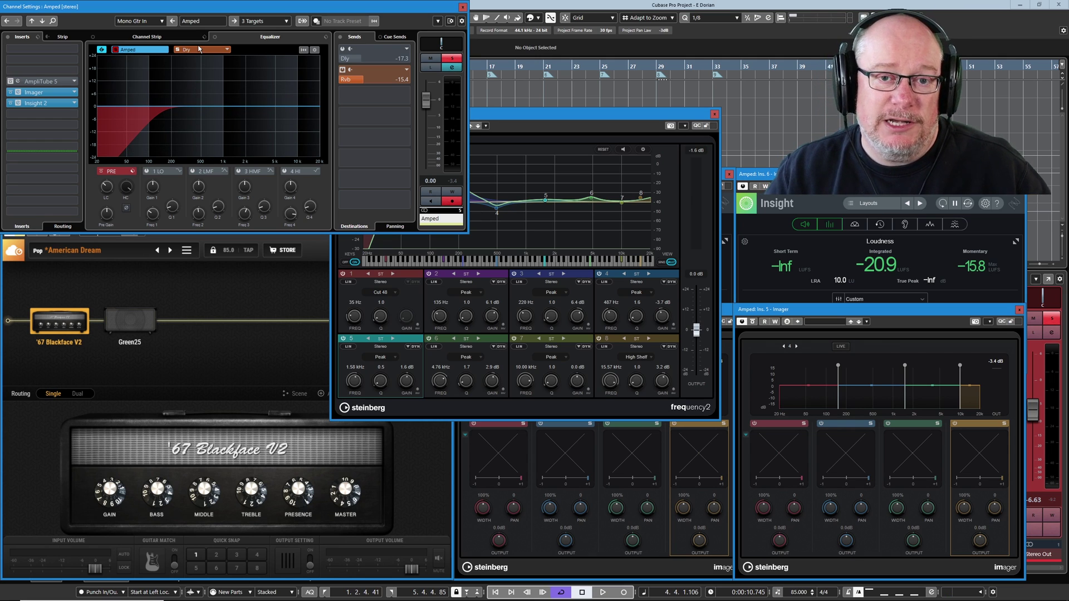
Step: Close the Frequency window and solo the lowest band in both the Dry and Amped Imager instances
click(714, 114)
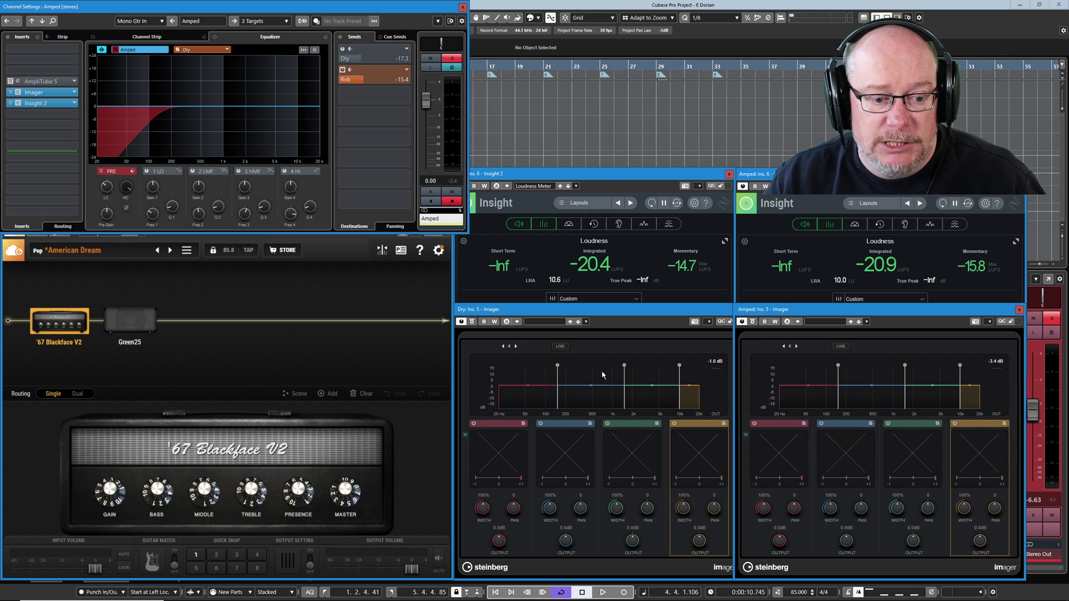
click(524, 423)
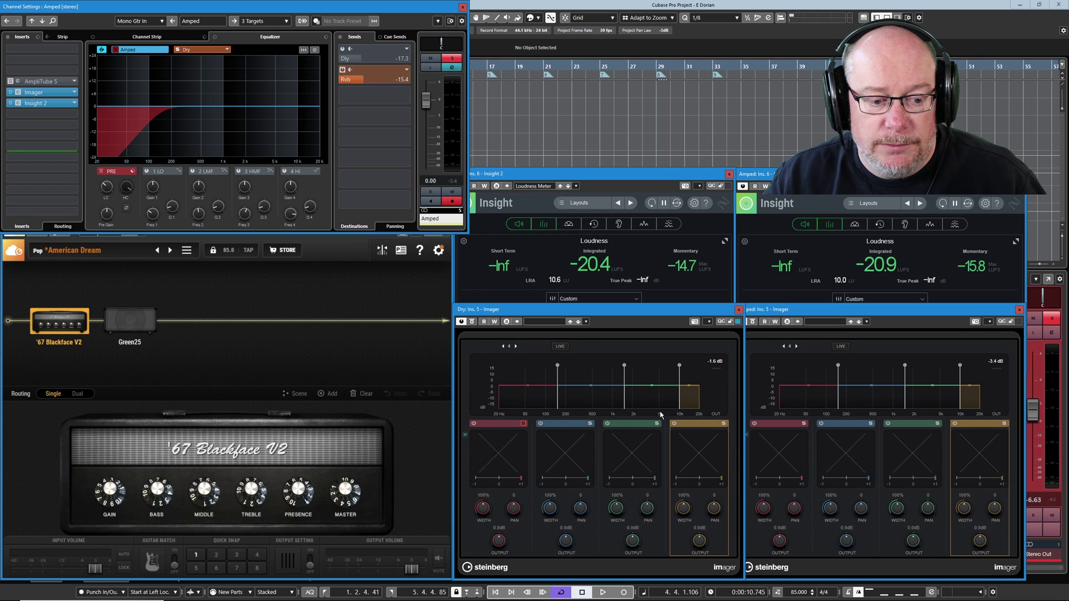
click(803, 423)
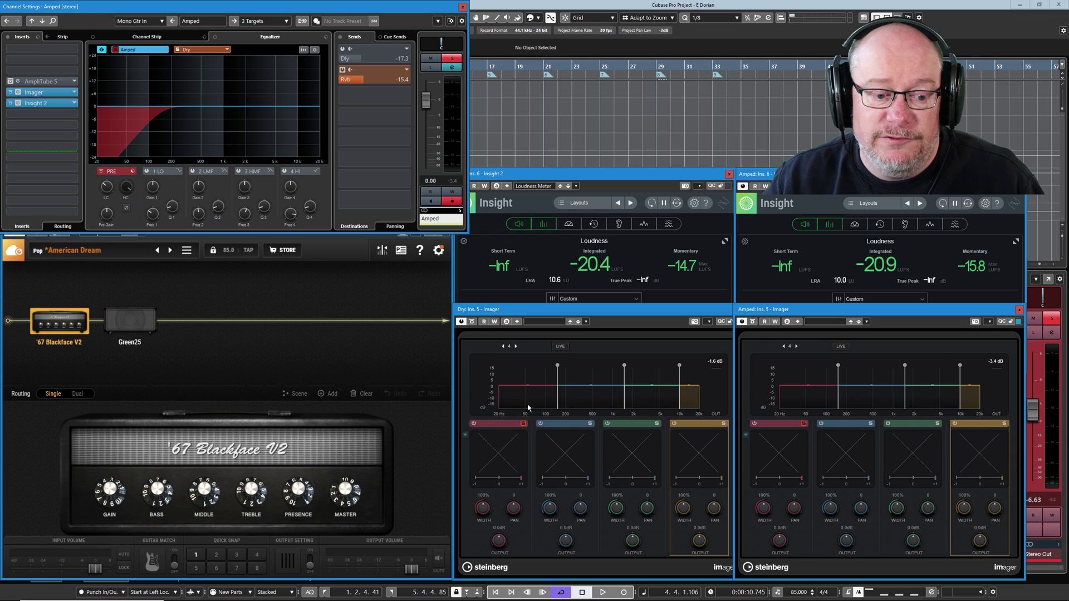
Step: Compare the soloed low band on Amped and Dry during playback, lowering the Stereo Out fader to -8.66
key(space)
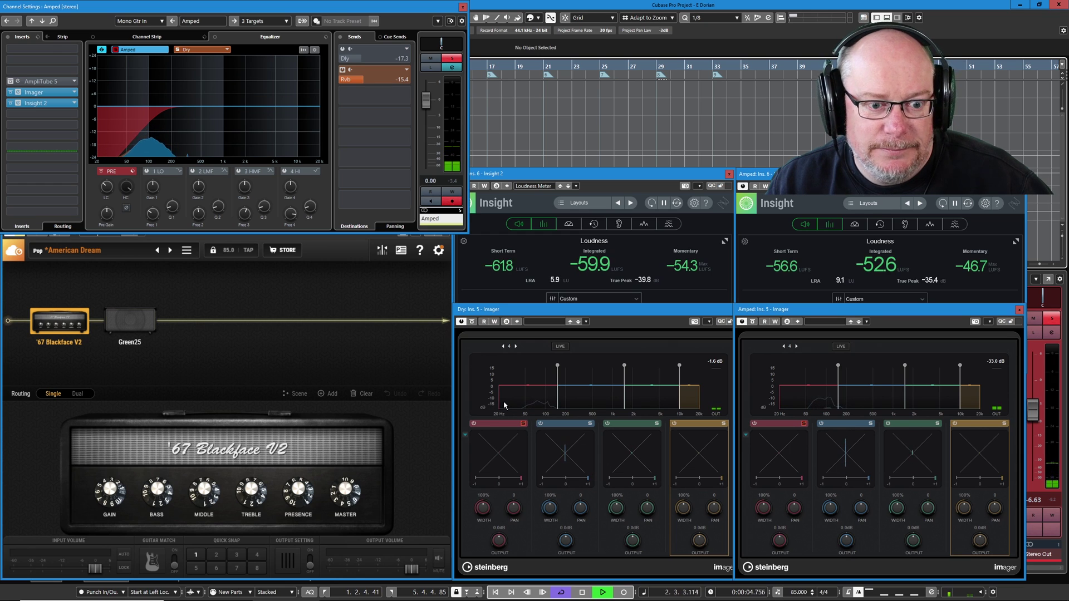
click(204, 50)
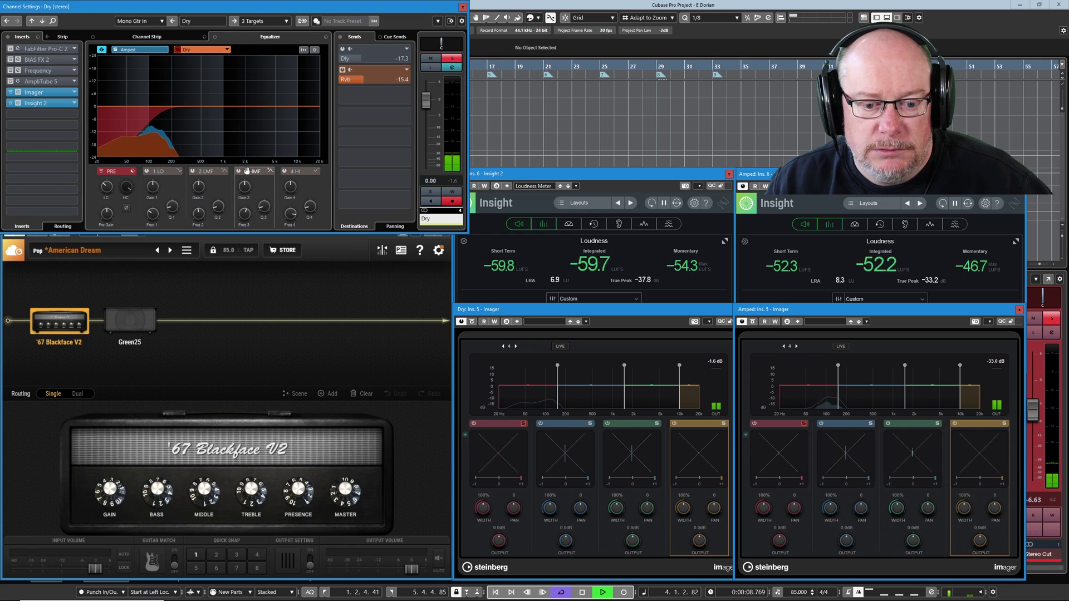
mouse_move(1033, 410)
mouse_down()
mouse_move(1037, 375)
mouse_move(1034, 421)
mouse_up()
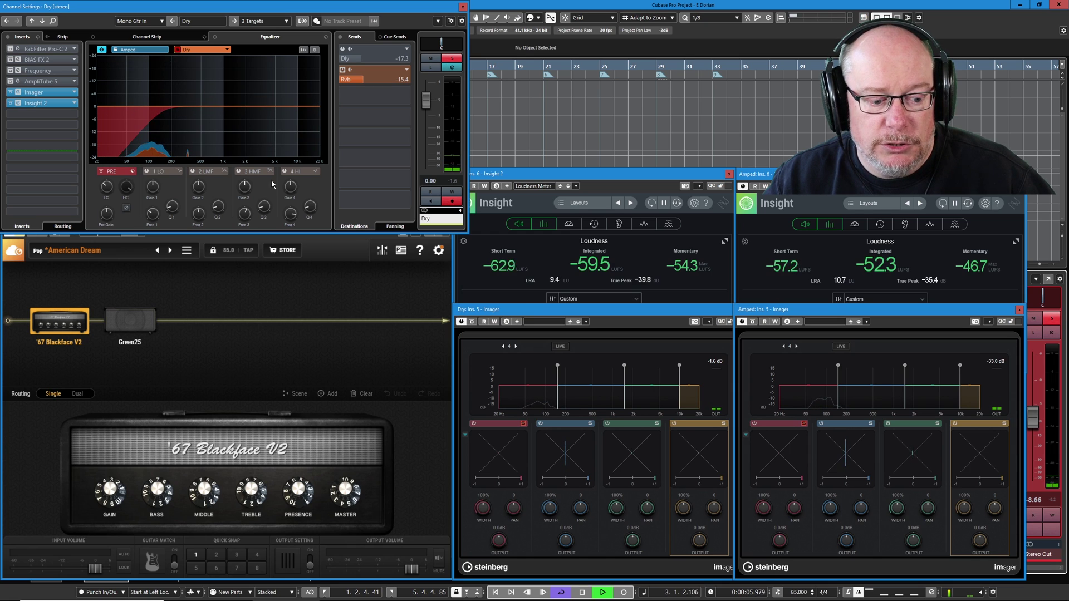
key(space)
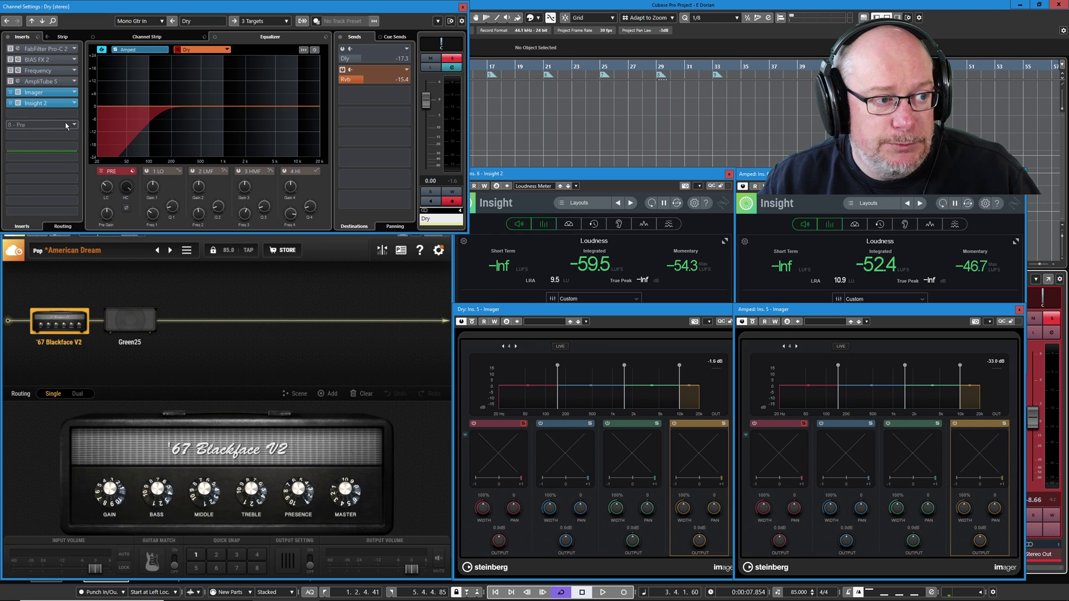
Step: With BIAS FX 2 enabled on Dry and all Imager bands audible, raise Stereo Out to -5.11 and compare Amped with Dry during playback
key(space)
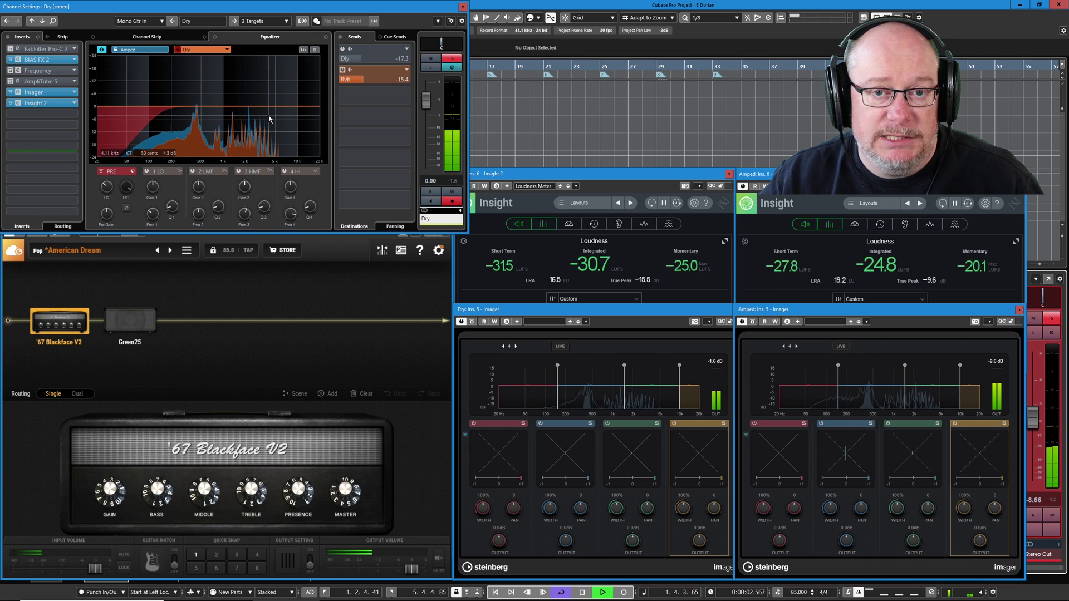
drag(1036, 426, 1036, 413)
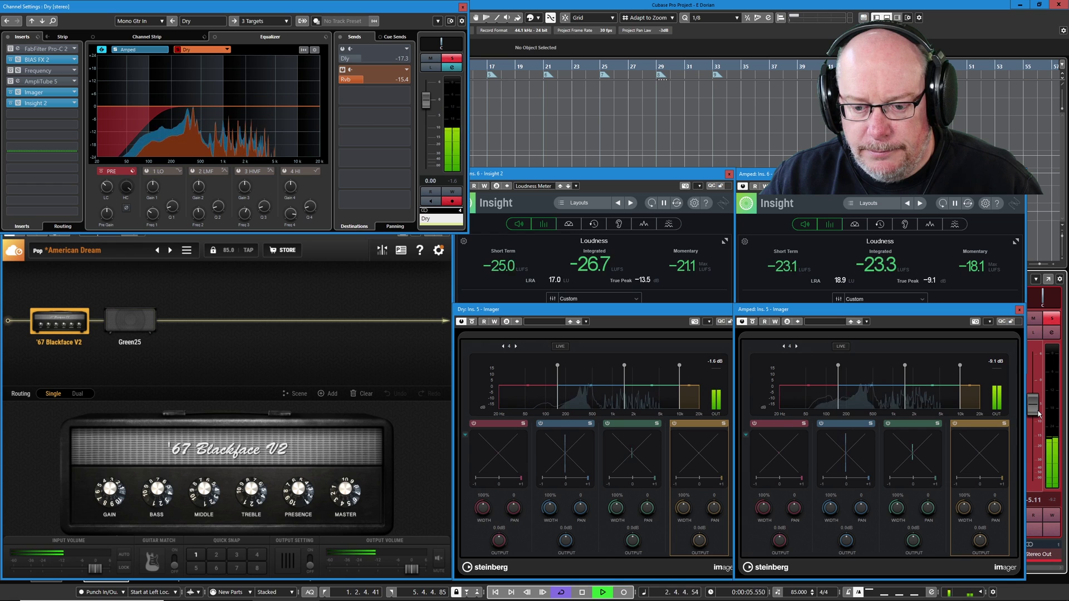
click(143, 51)
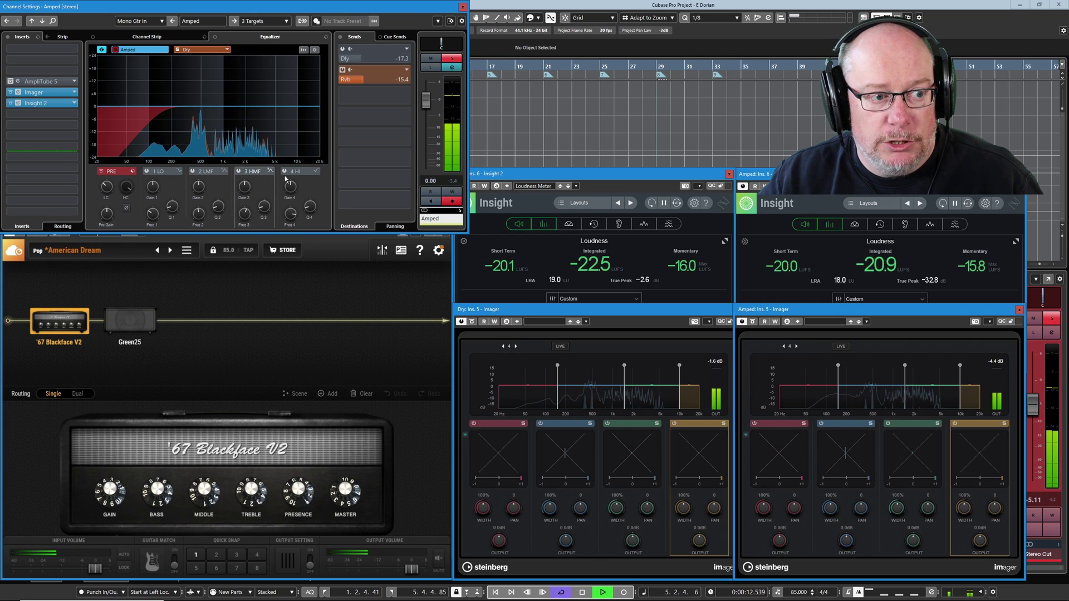
click(204, 52)
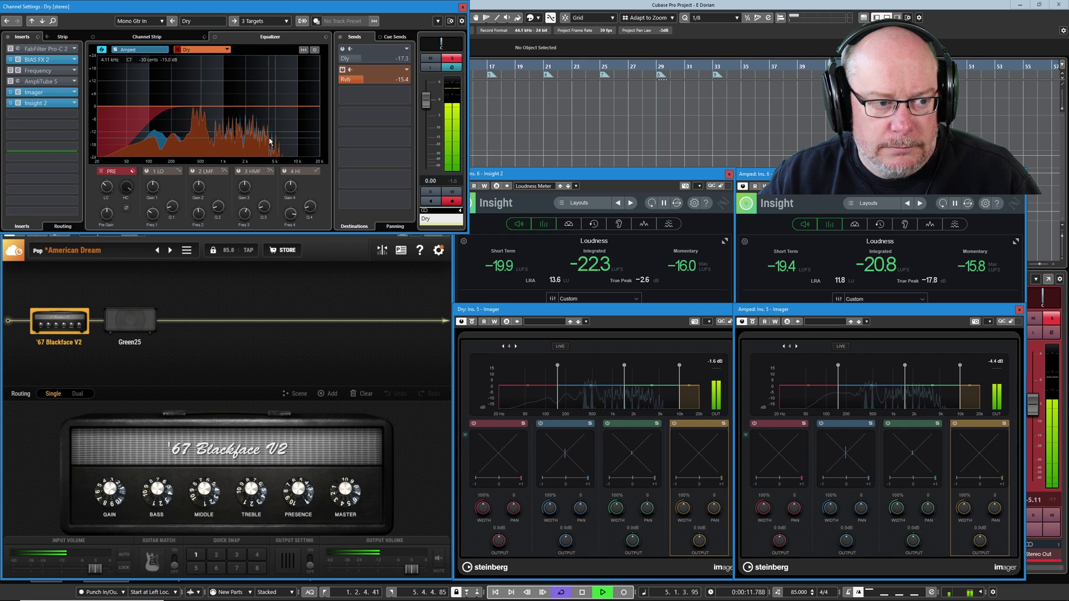
key(space)
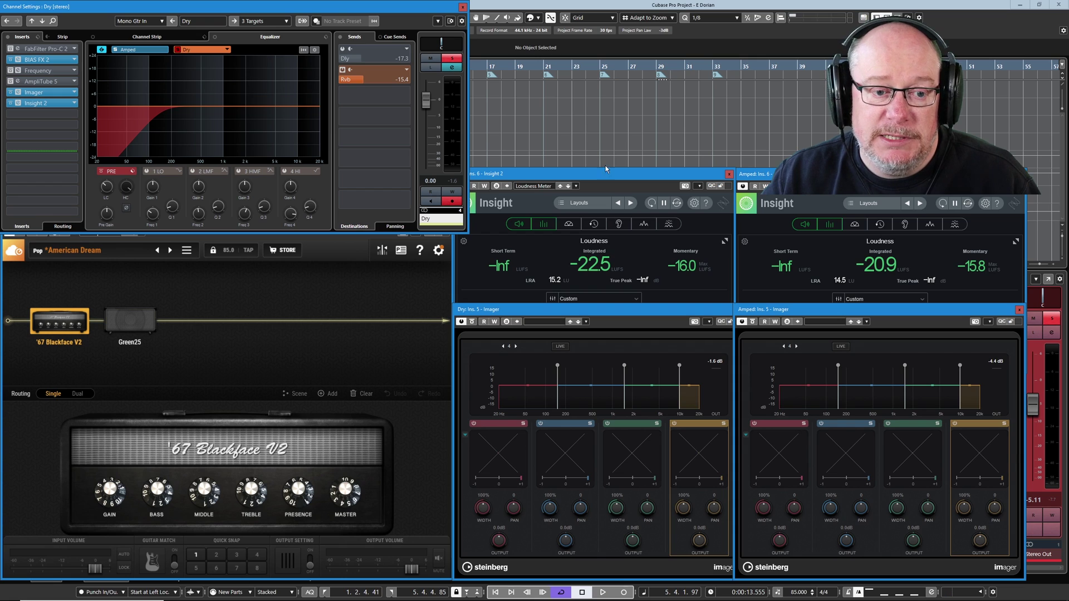
Step: Bring the Dry and Amped Insight loudness meters forward to view their levels and return to the two Imager windows
click(578, 173)
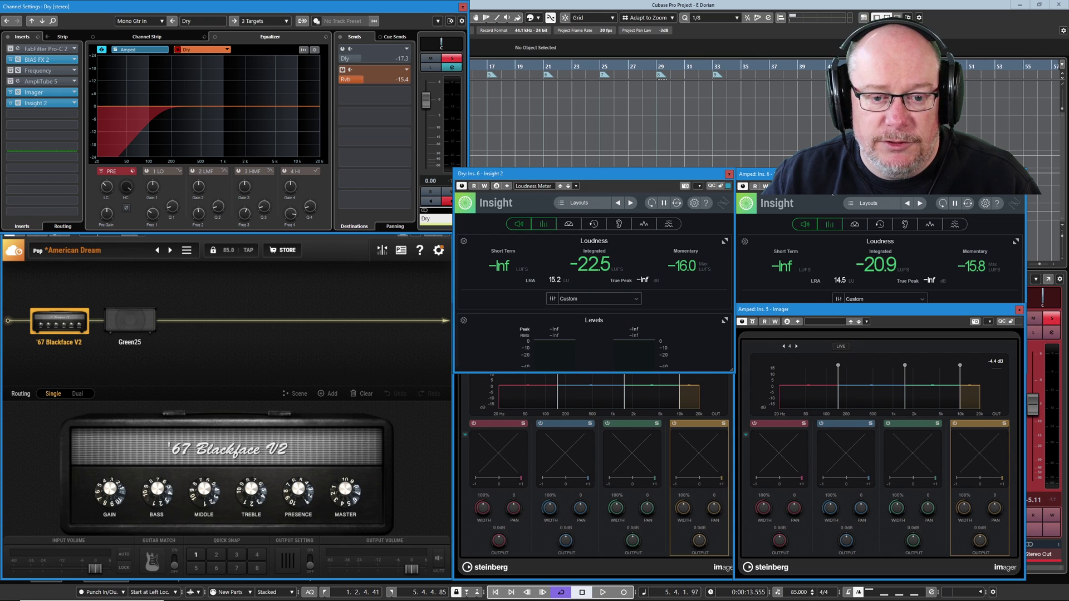
click(868, 174)
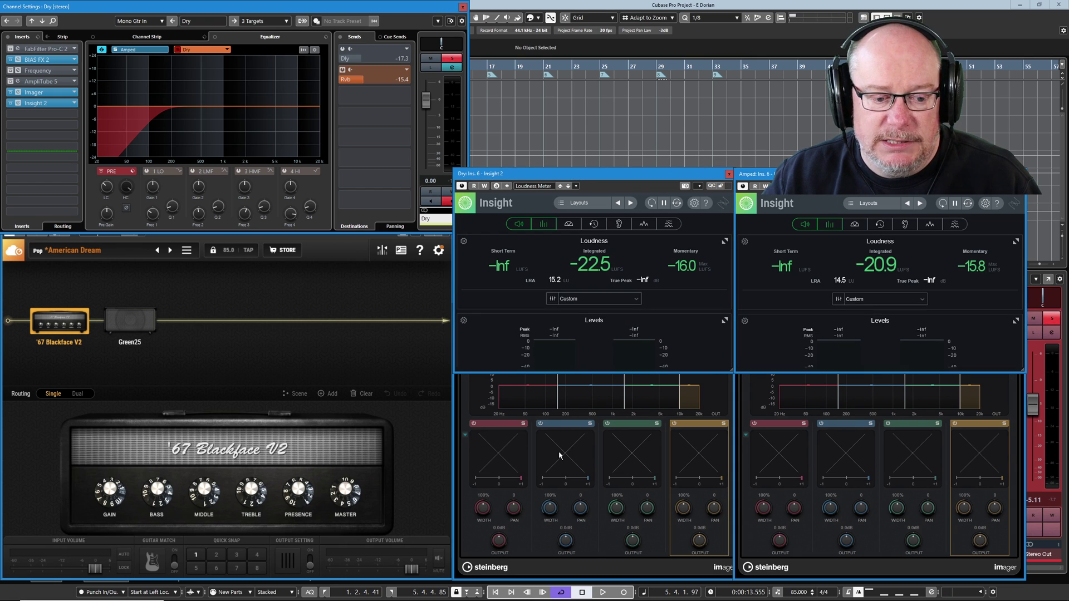
click(457, 405)
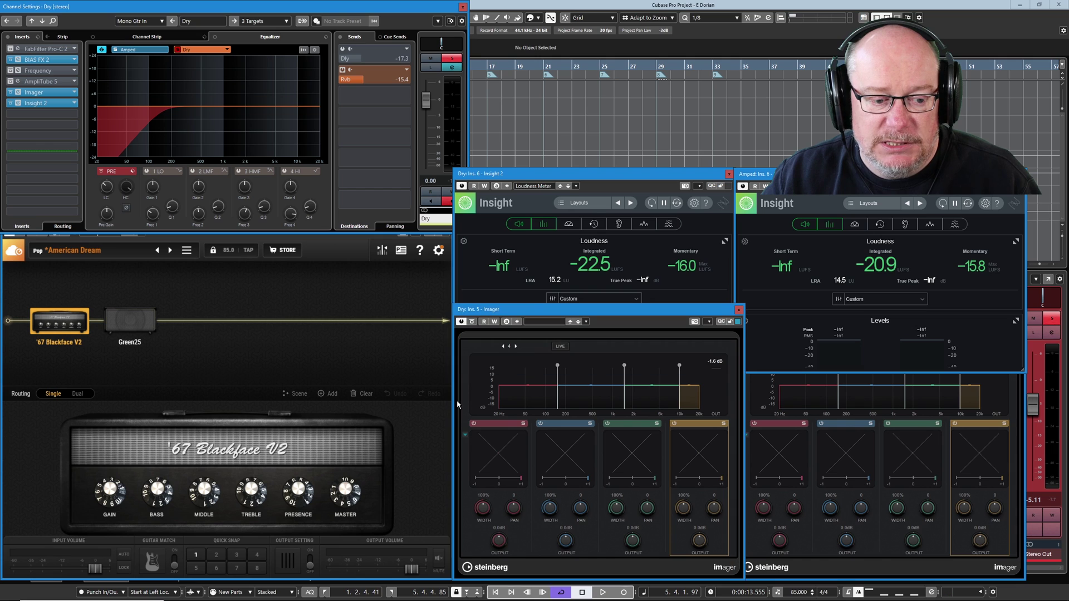
click(824, 554)
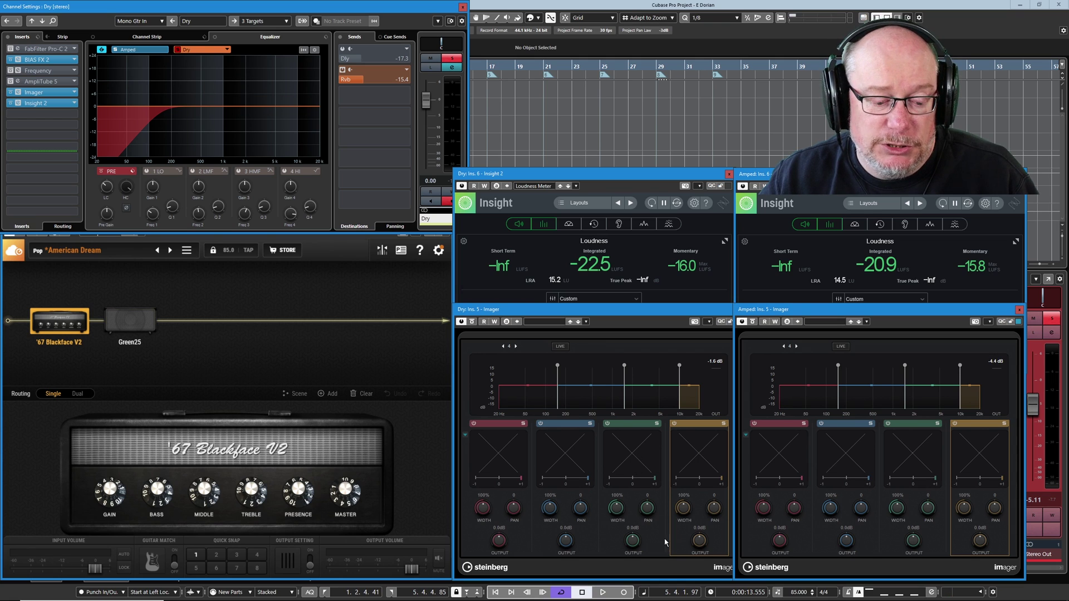
Step: Play the looped section to compare the integrated loudness on the Dry and Amped Insight meters
click(602, 592)
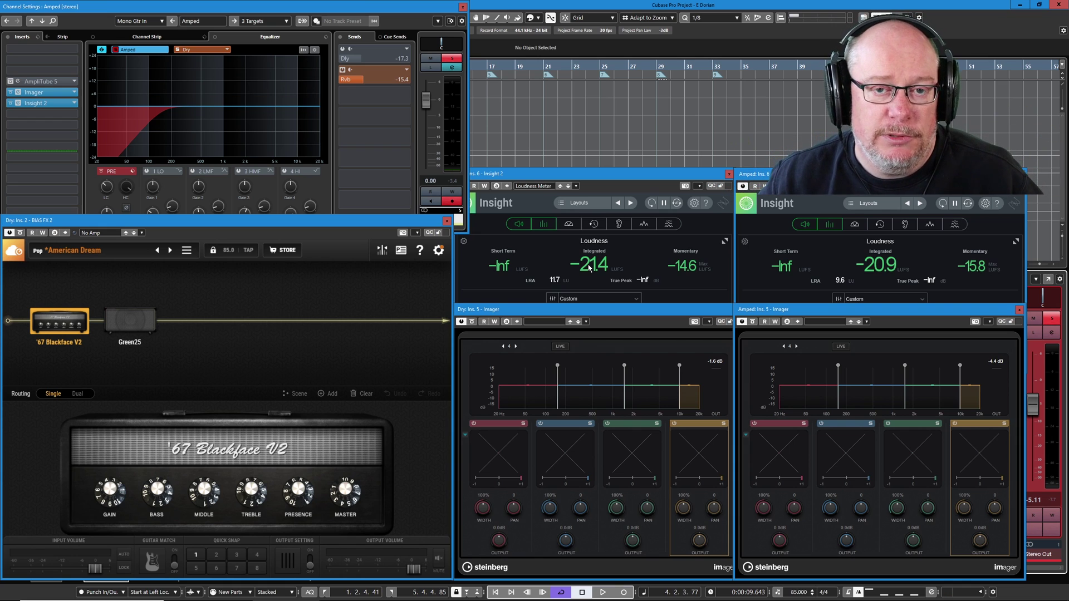
click(403, 337)
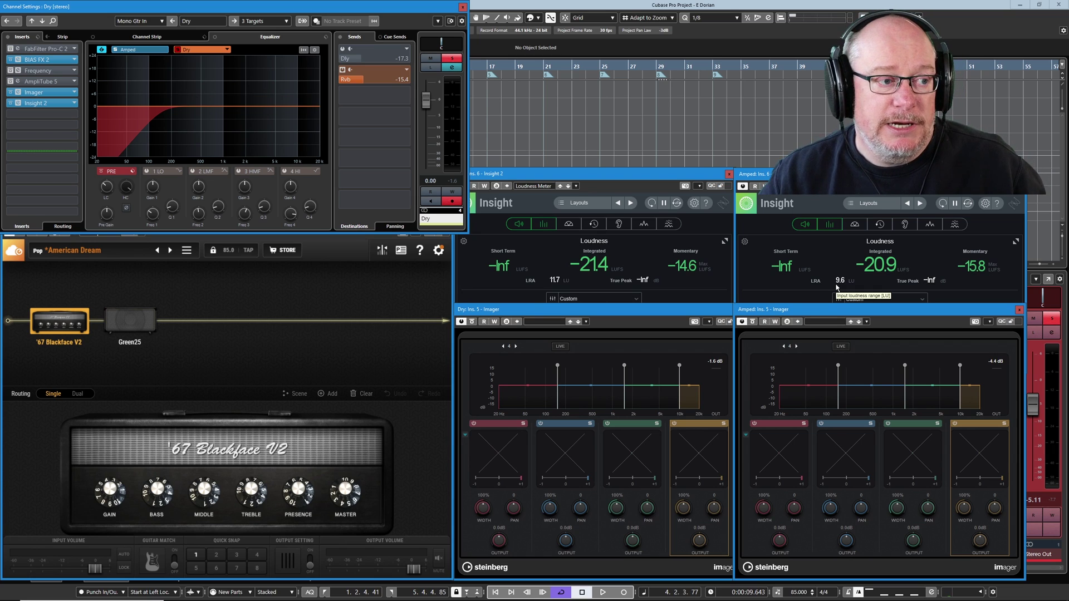
Step: Enable the FabFilter Pro-C 2 compressor on the Dry channel and close its window
click(50, 49)
drag(339, 173, 466, 199)
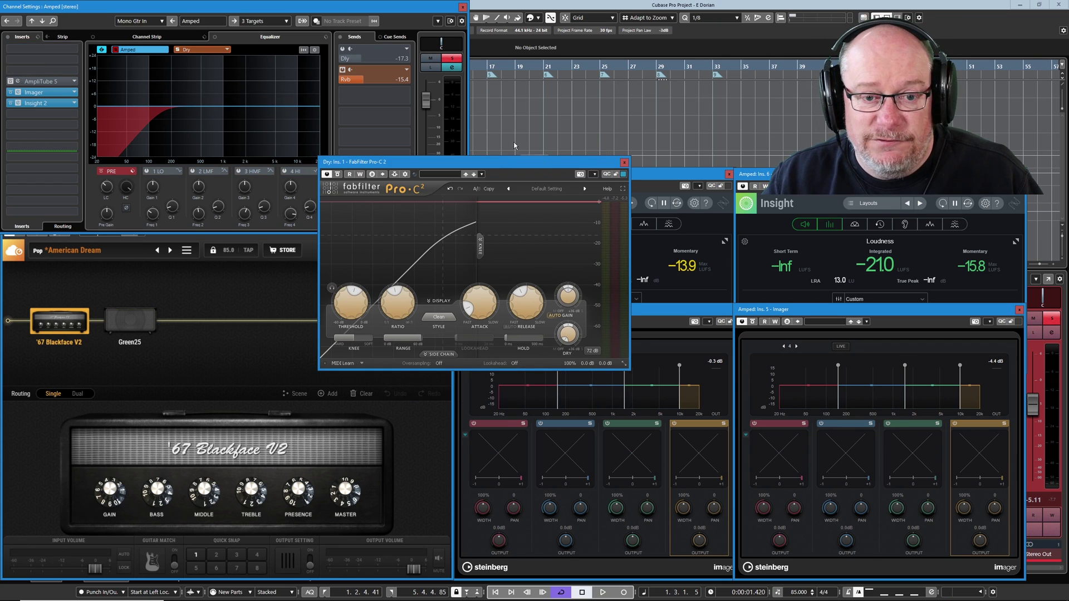
click(199, 49)
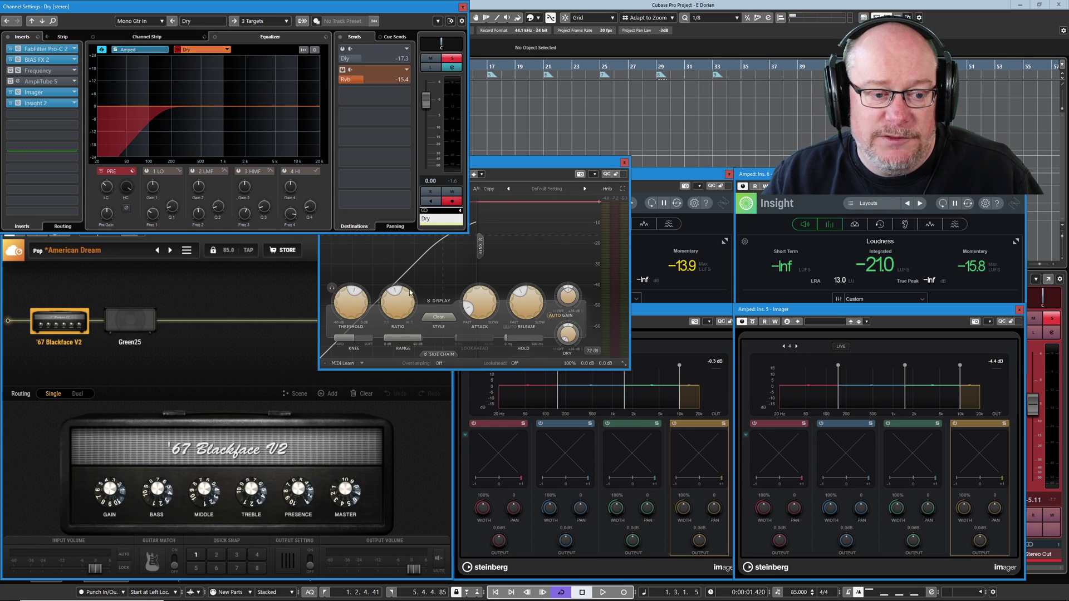
click(625, 163)
click(625, 163)
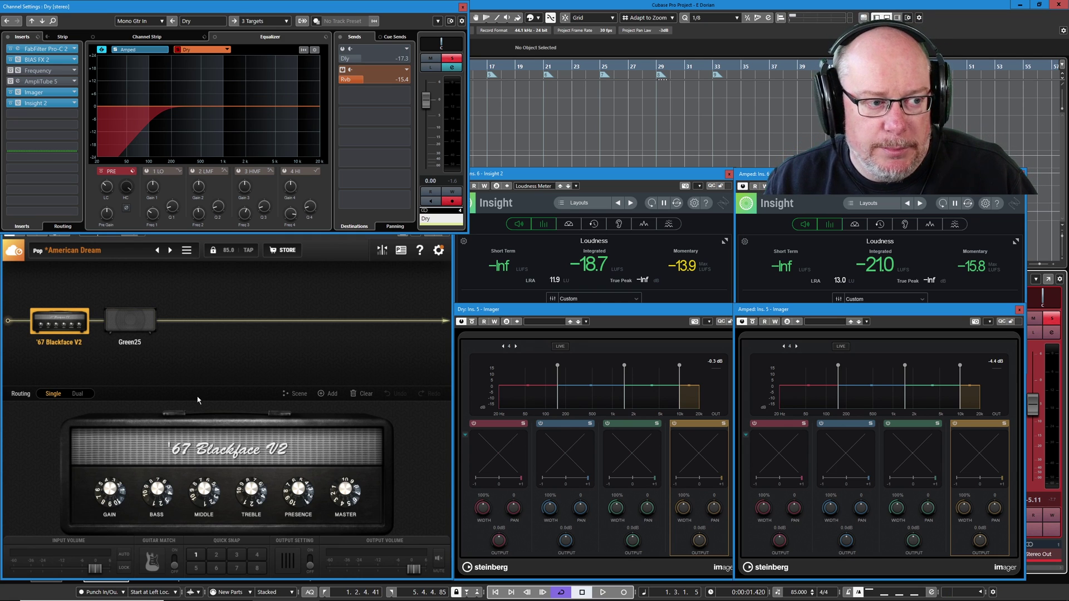
Step: Compare the compressed Dry channel with Amped during playback, alternating between their equalizer spectra
key(space)
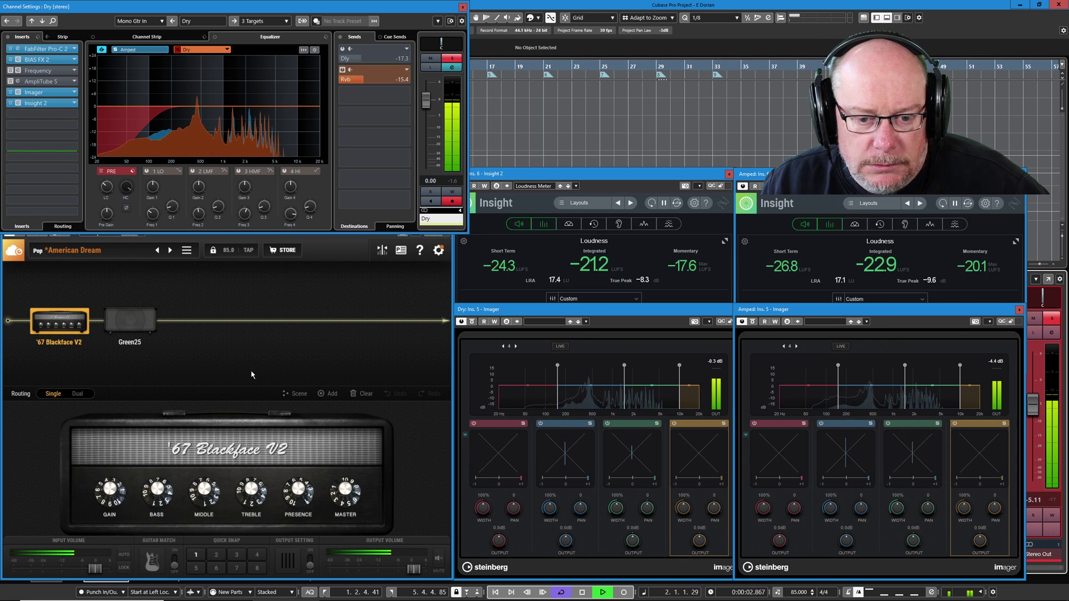
click(206, 51)
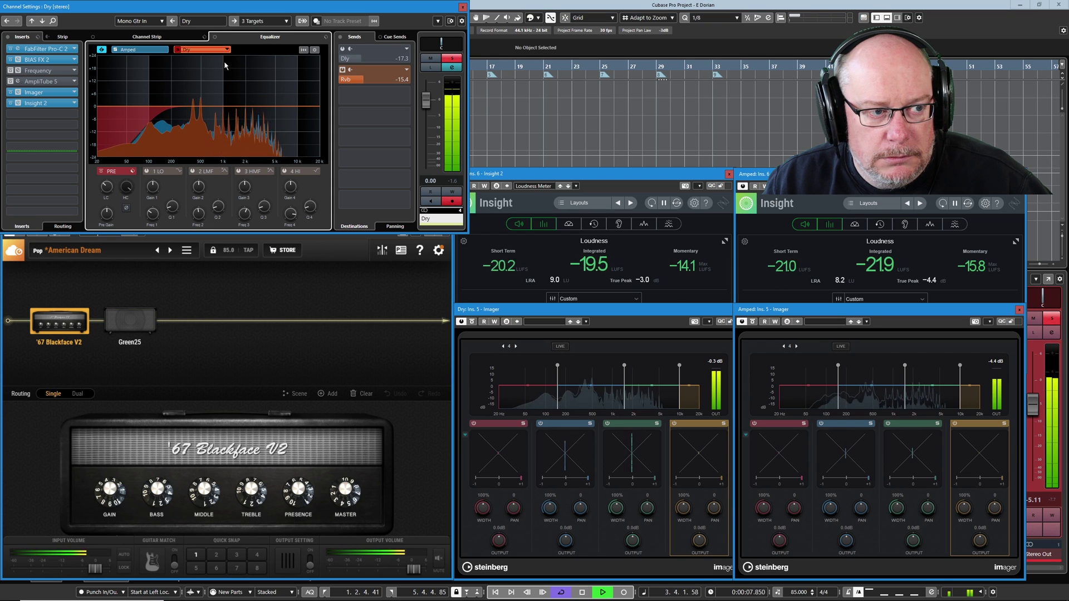
click(136, 51)
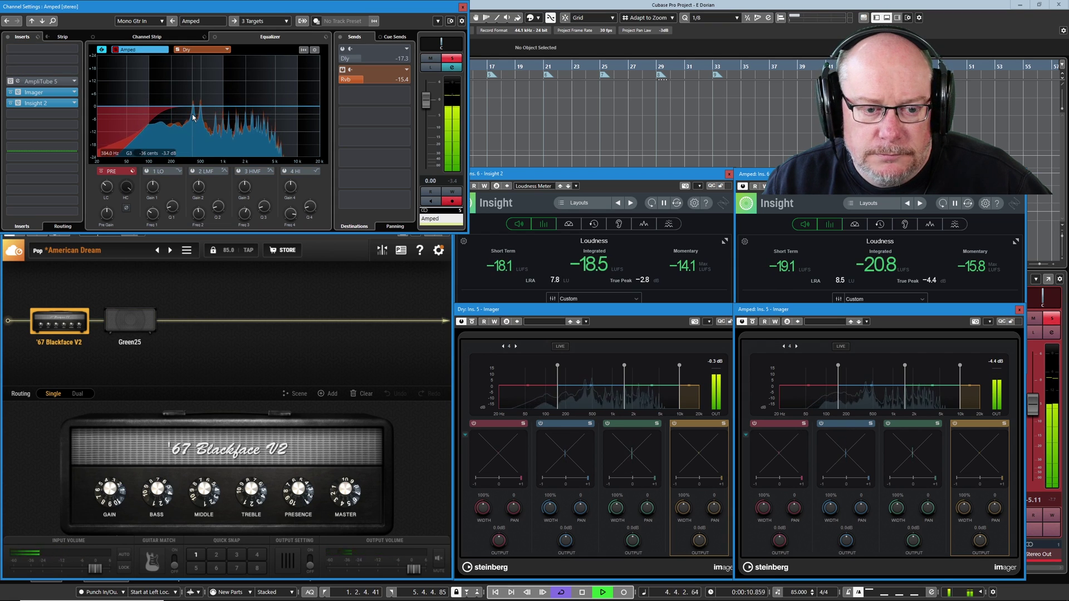
click(209, 50)
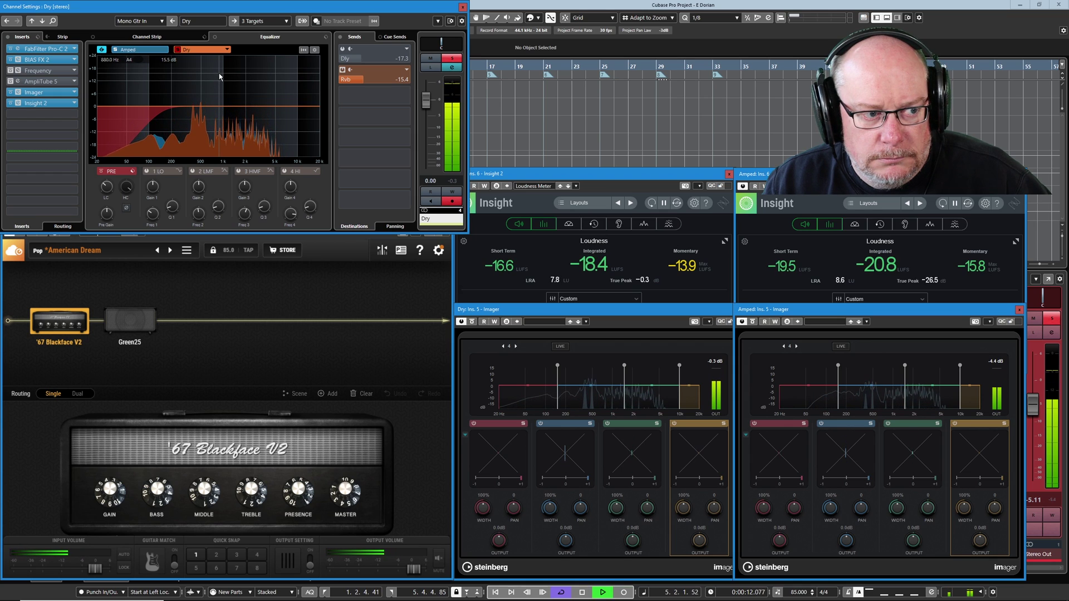
key(space)
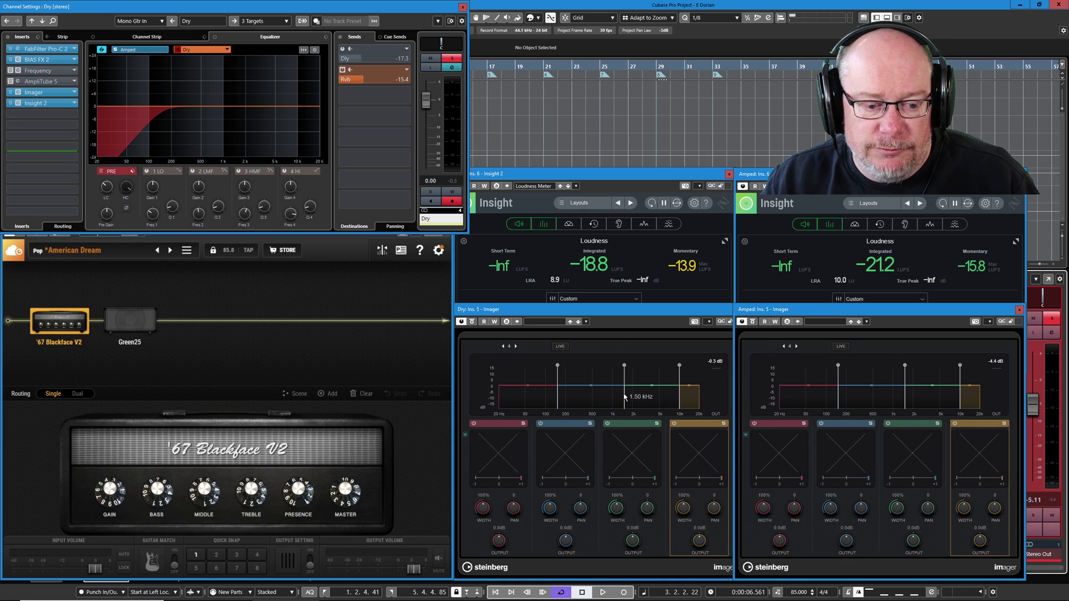
Step: Solo the second band in both the Dry and Amped Imager instances and compare the two channels during playback
click(590, 423)
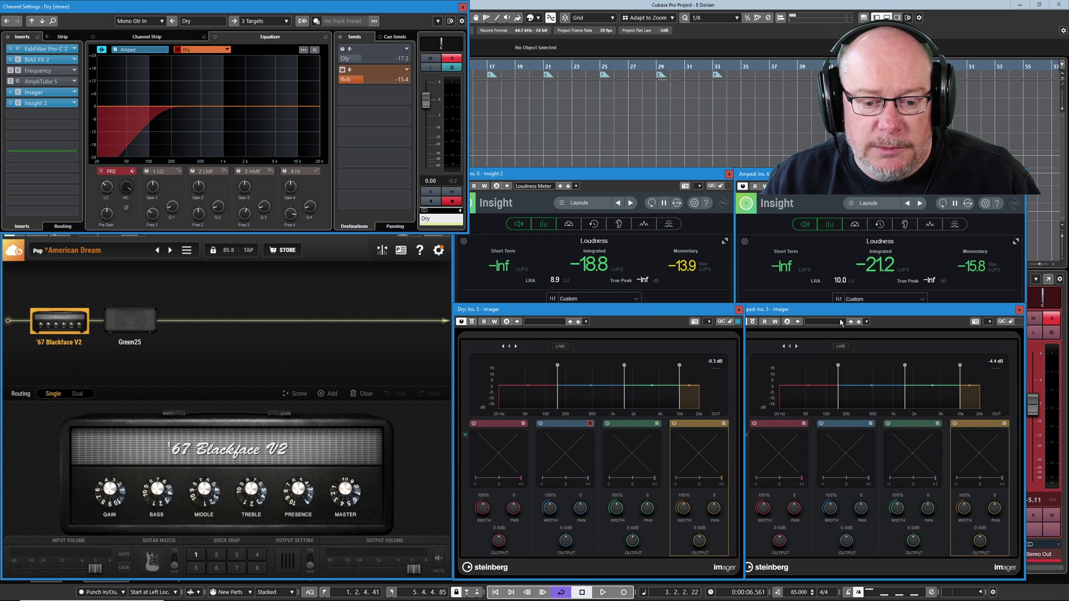
click(871, 424)
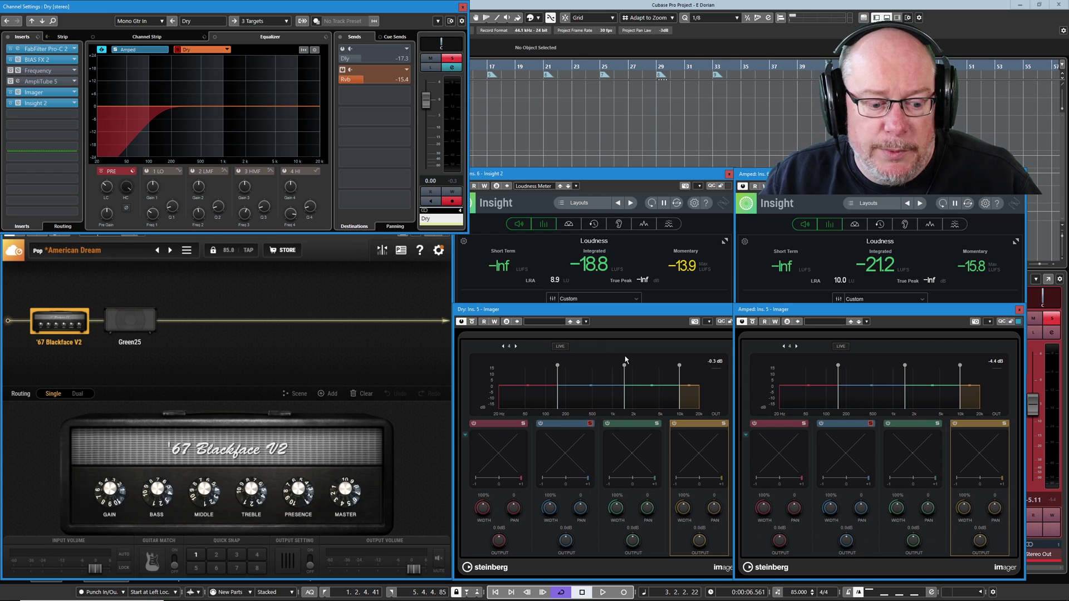
click(602, 593)
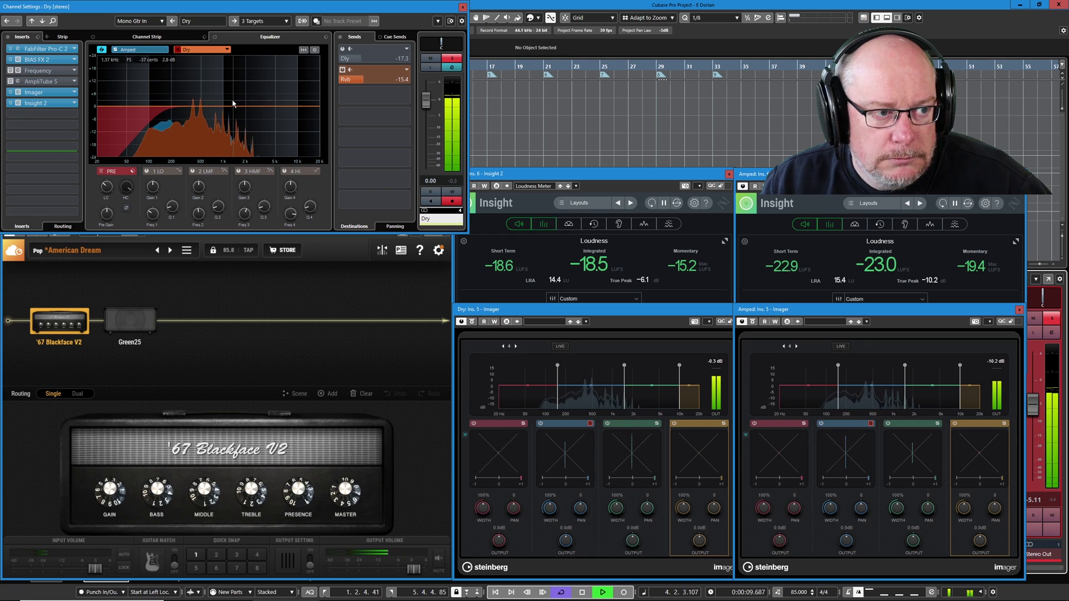
click(146, 51)
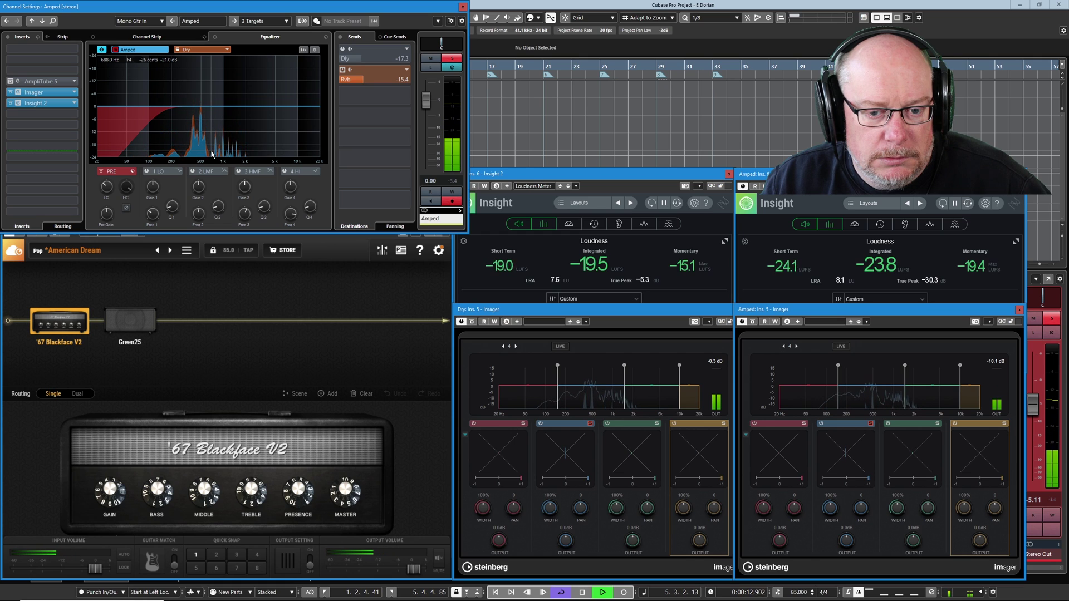
click(210, 50)
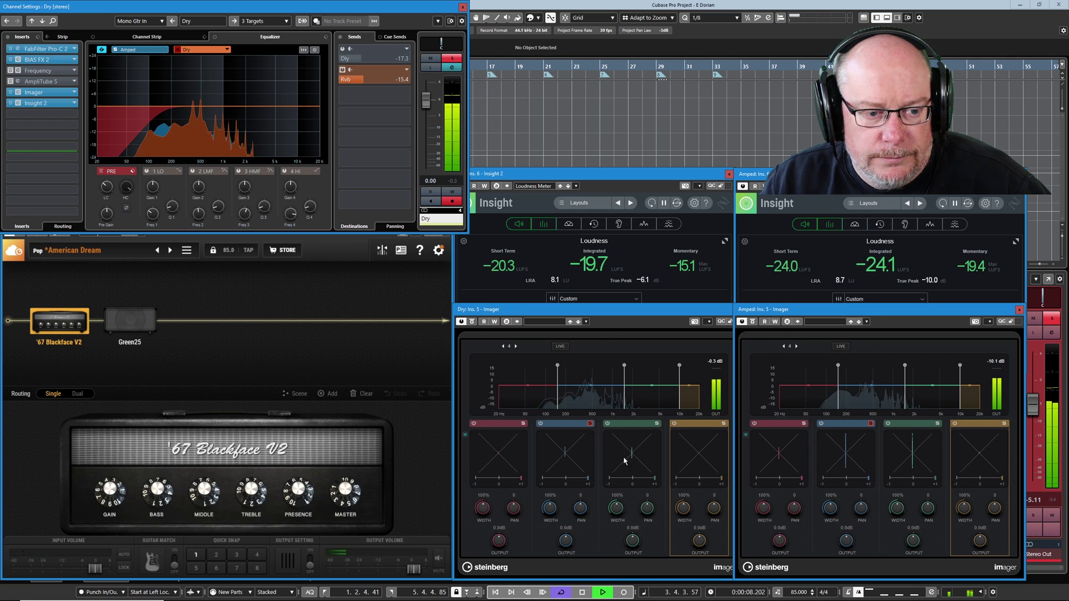
key(space)
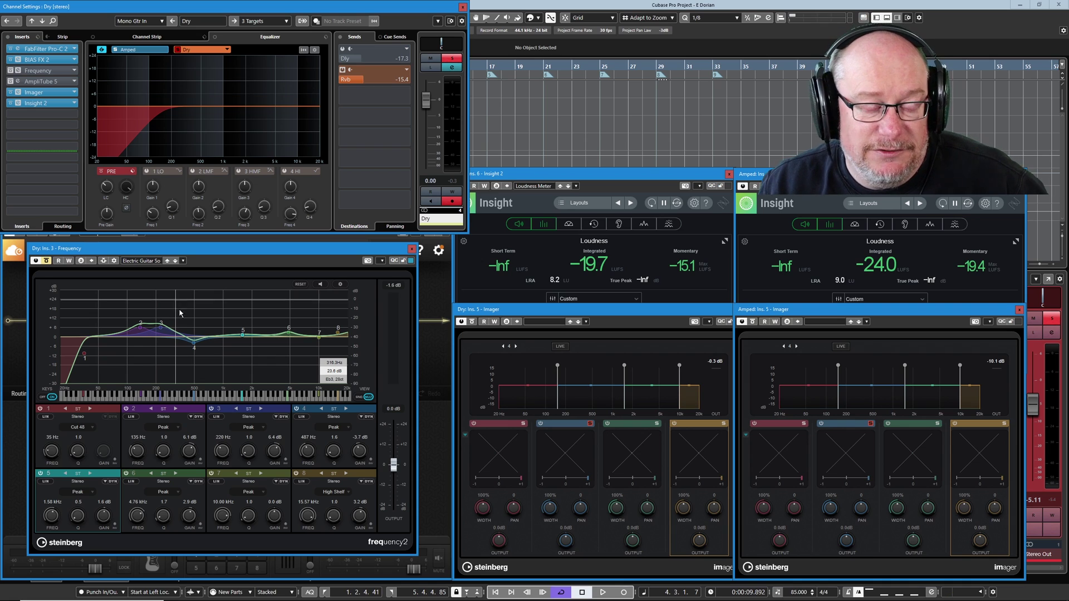
Step: Enable the Frequency equalizer on Dry and compare the soloed second band on Amped and Dry during playback
click(46, 262)
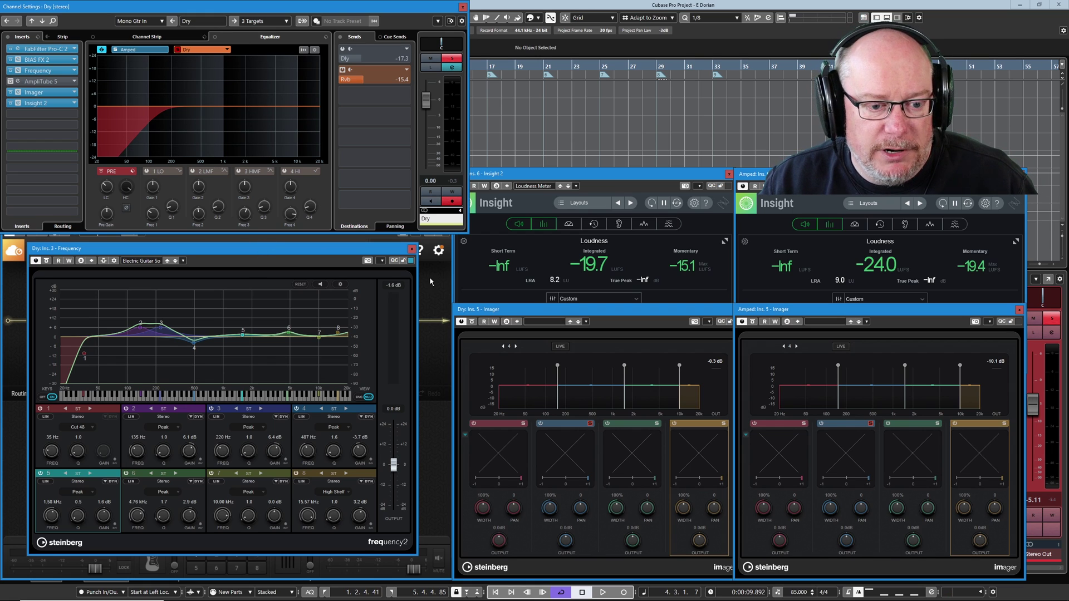
drag(223, 249, 240, 234)
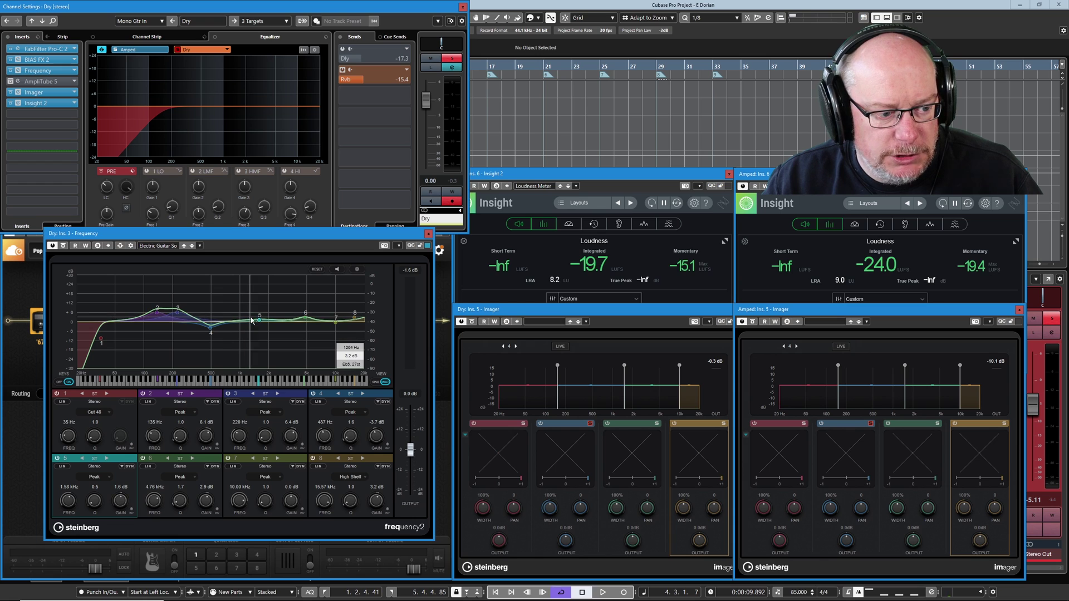
key(space)
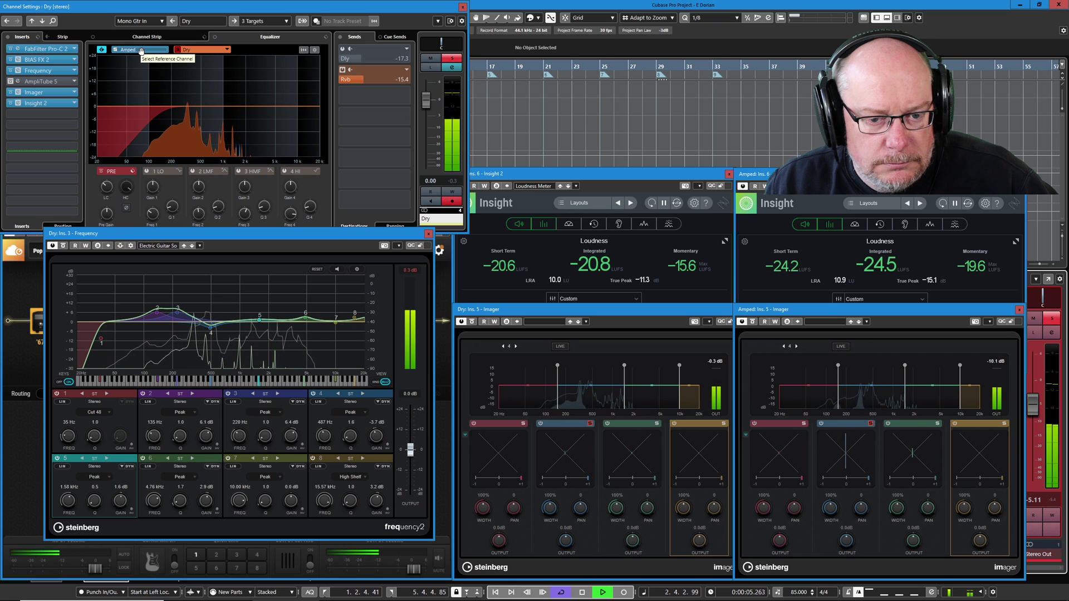
click(141, 50)
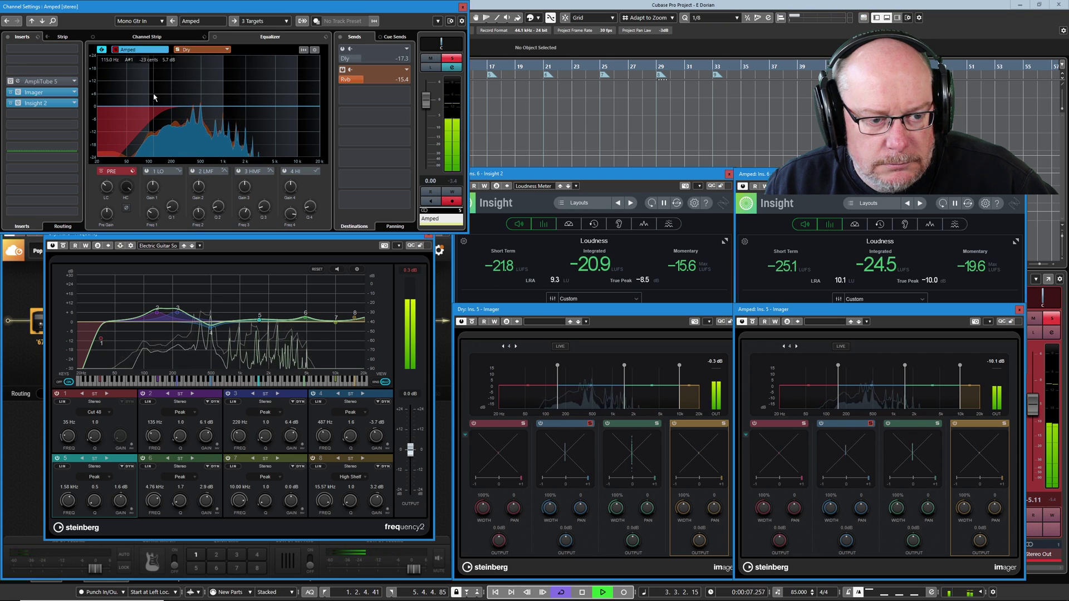
click(200, 50)
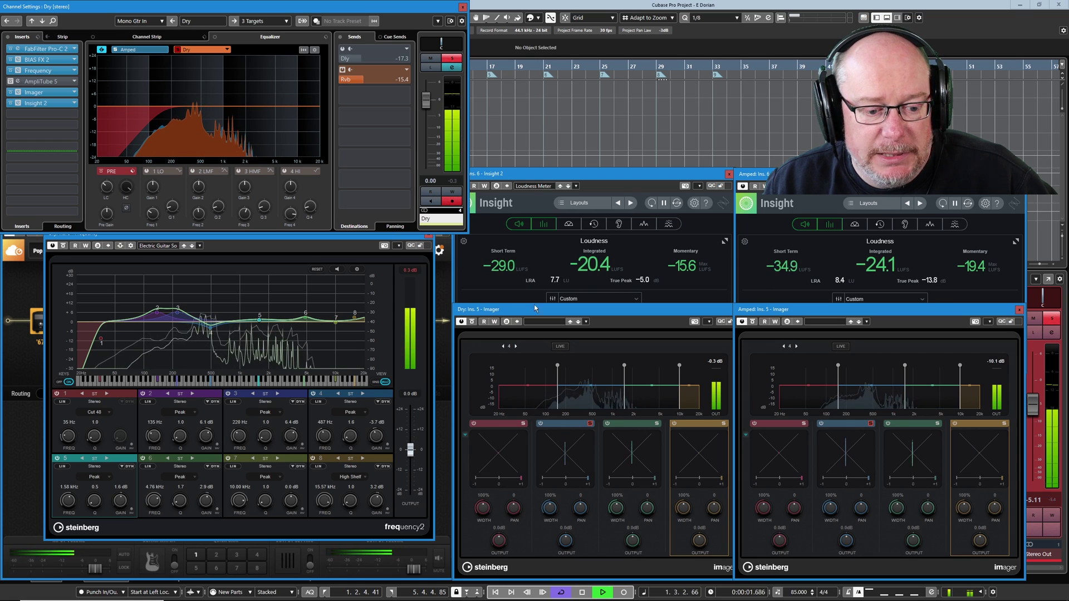
Step: Slightly lower the second band's output in the Dry Imager, check it against Amped and stop playback
click(567, 544)
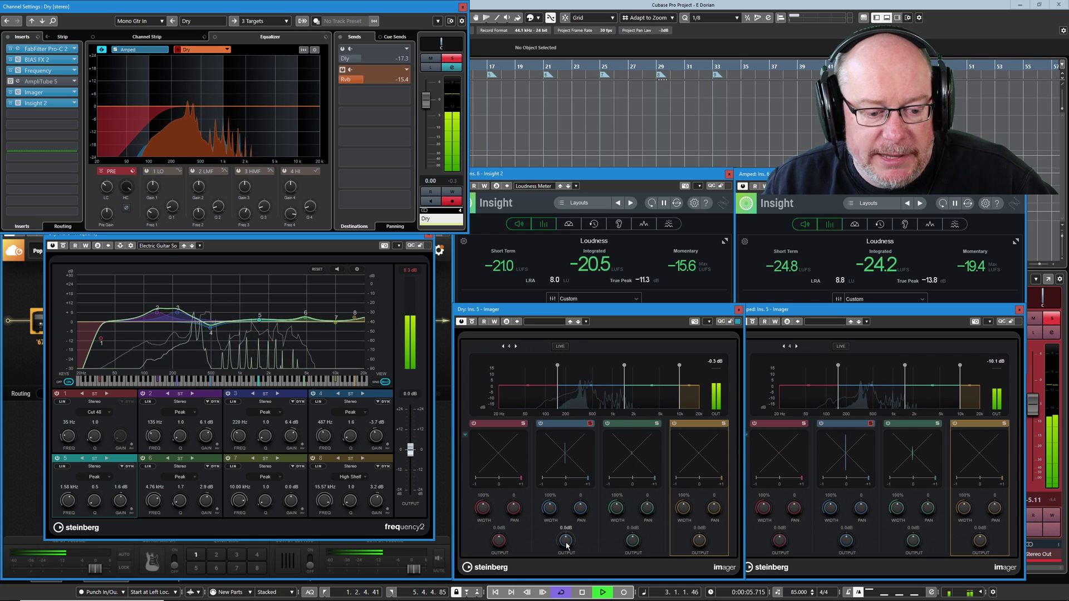
drag(567, 545, 568, 534)
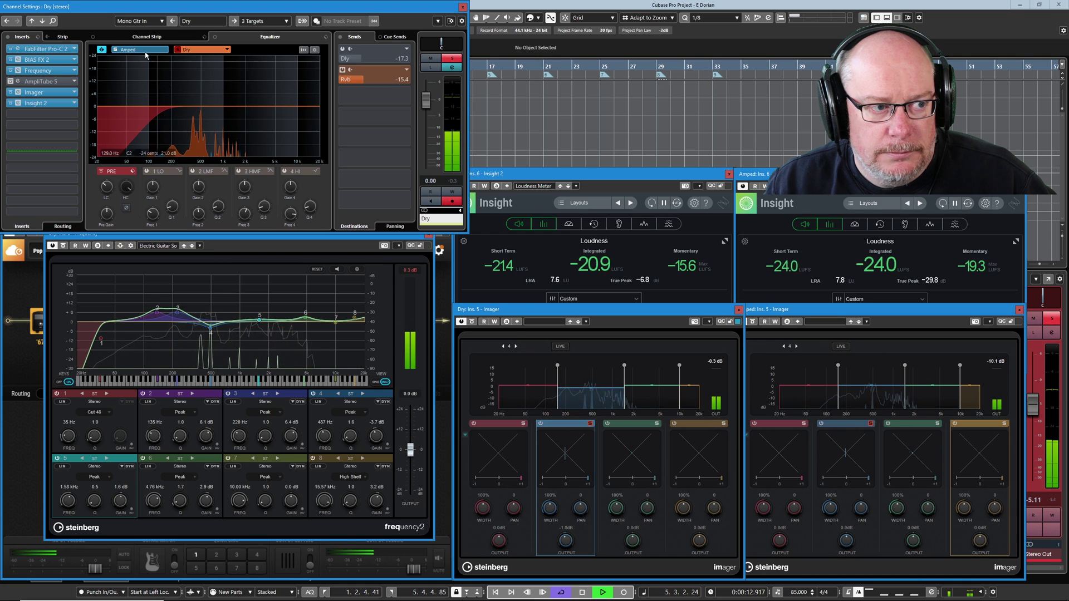
key(Down)
key(space)
Step: Solo the third band instead of the second in both Imagers and move their uppermost crossover slightly below 10 kHz
click(657, 425)
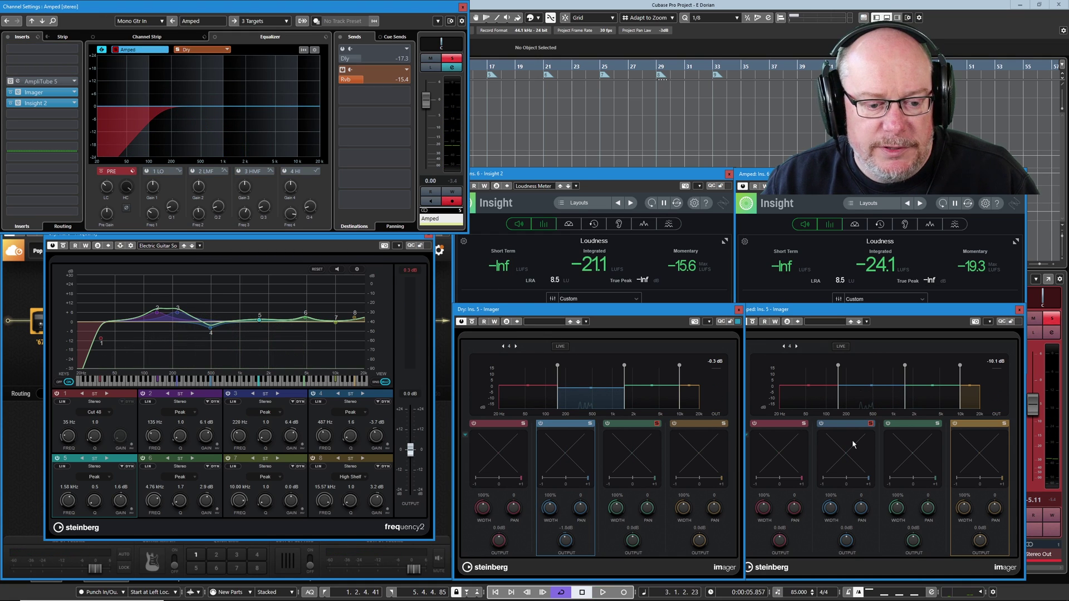
click(938, 424)
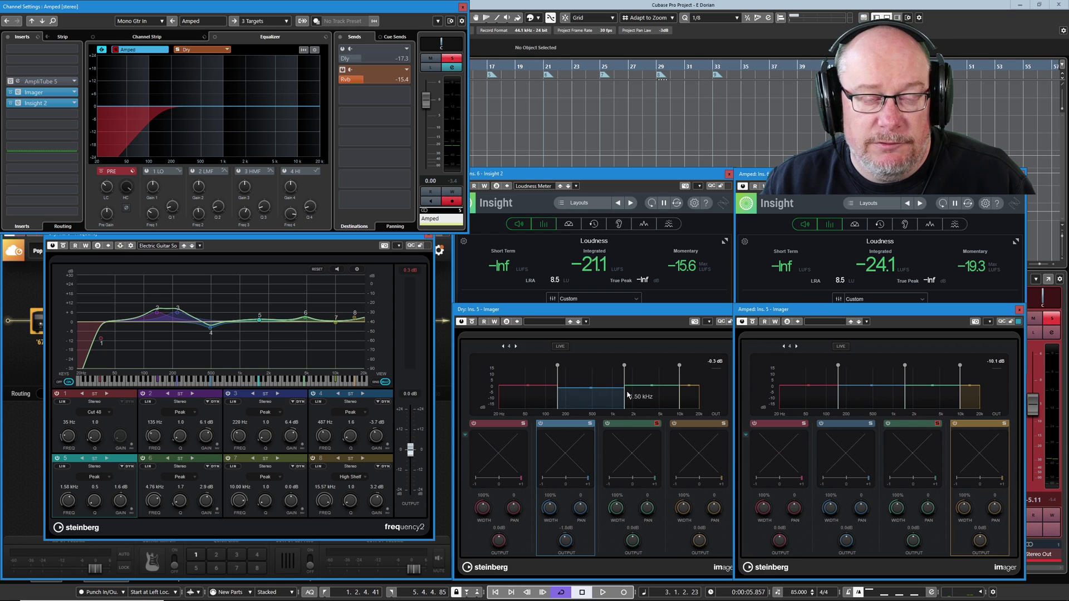
click(680, 404)
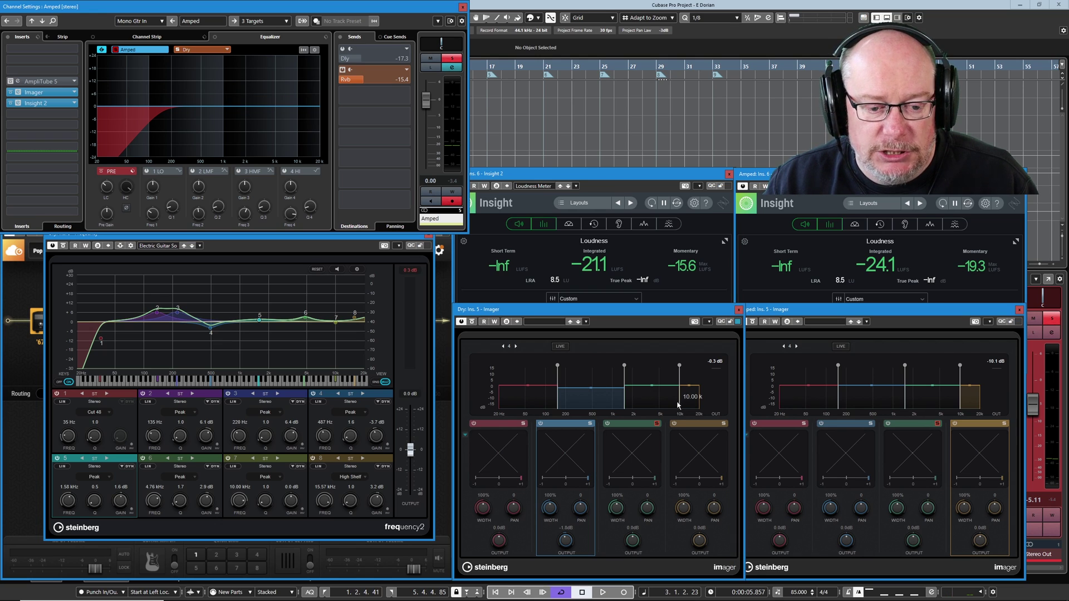
click(959, 406)
drag(960, 406, 957, 406)
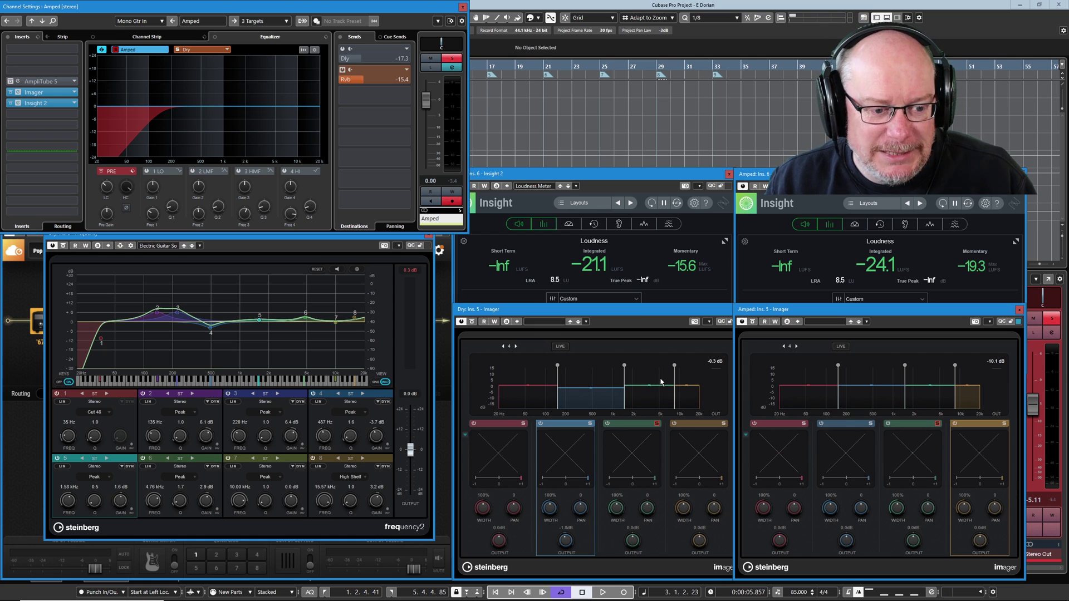
Step: Compare the soloed third band on Dry and Amped during playback, alternating between their equalizer spectra
key(space)
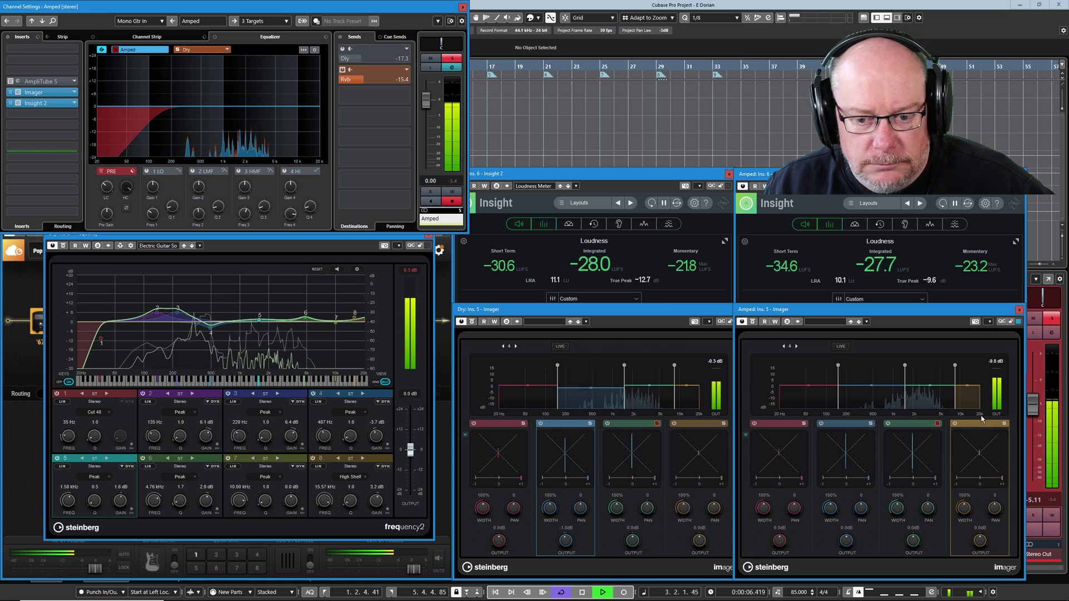
click(202, 51)
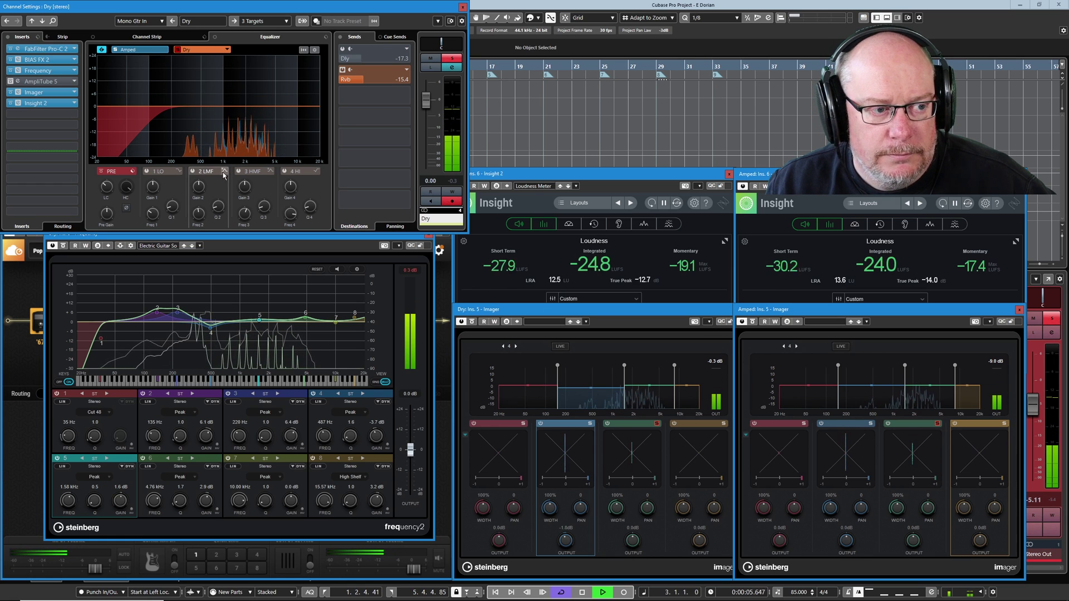
click(144, 50)
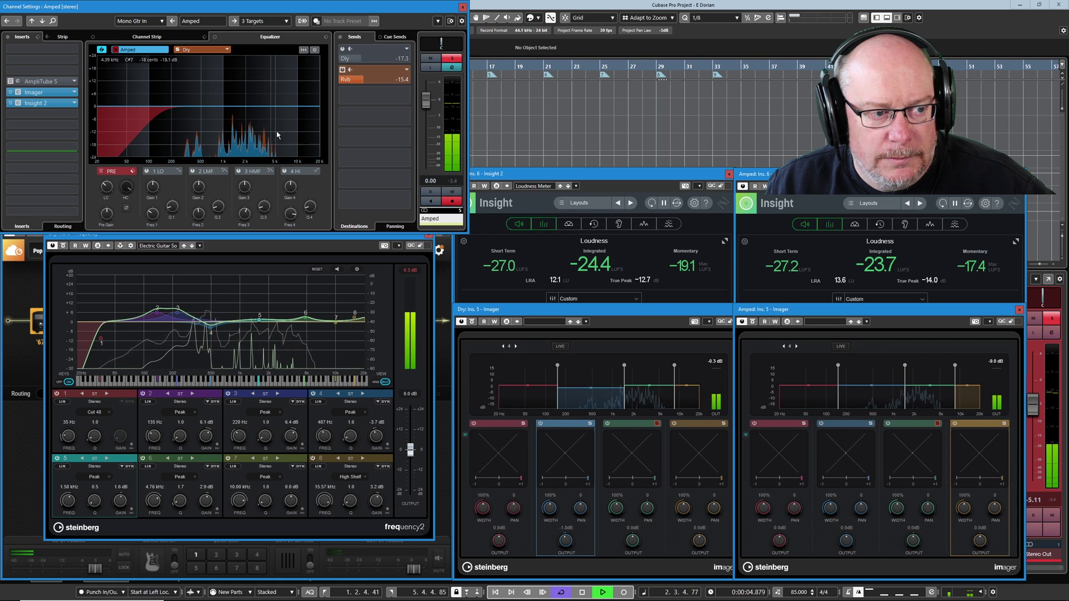
click(206, 50)
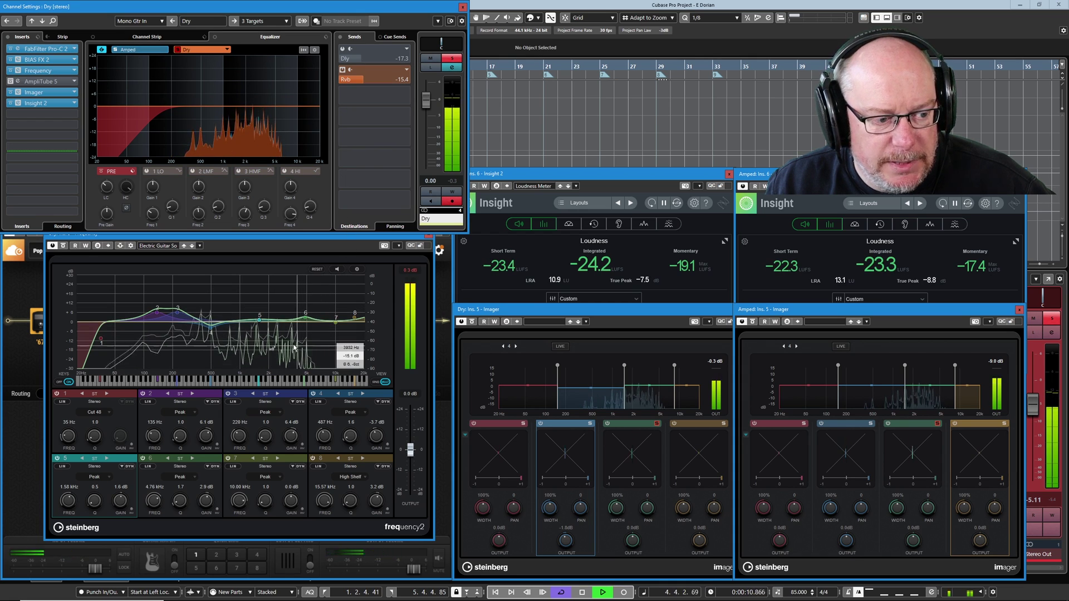
Step: In Dry's Frequency equalizer, set band 6 to 3.93 kHz at 5.3 dB and band 5 to 1.67 kHz at 2.9 dB, then compare with Amped
click(307, 321)
drag(307, 321, 305, 316)
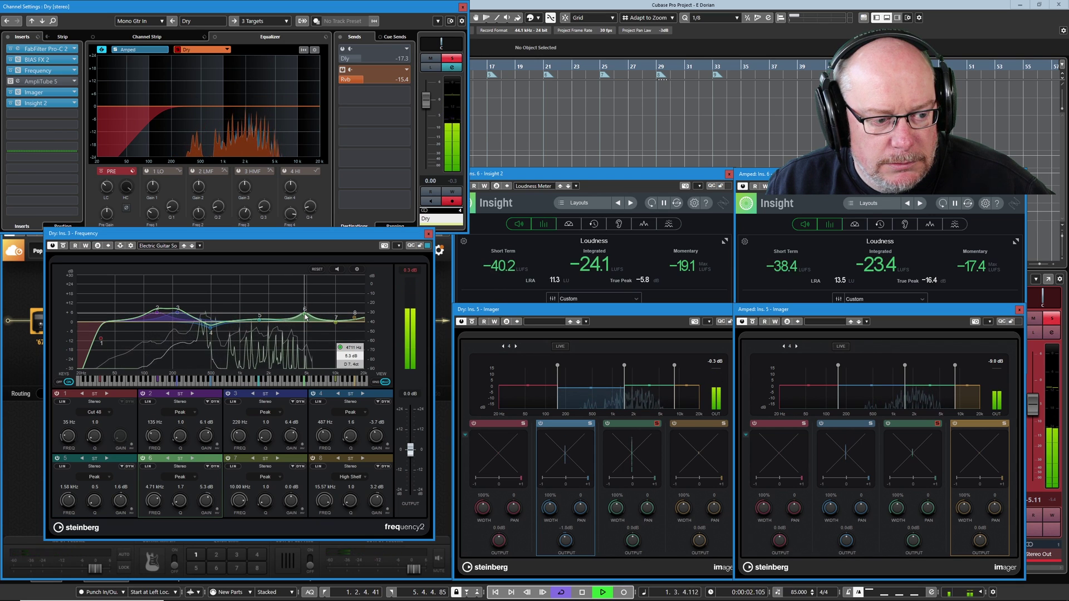
drag(301, 316, 263, 320)
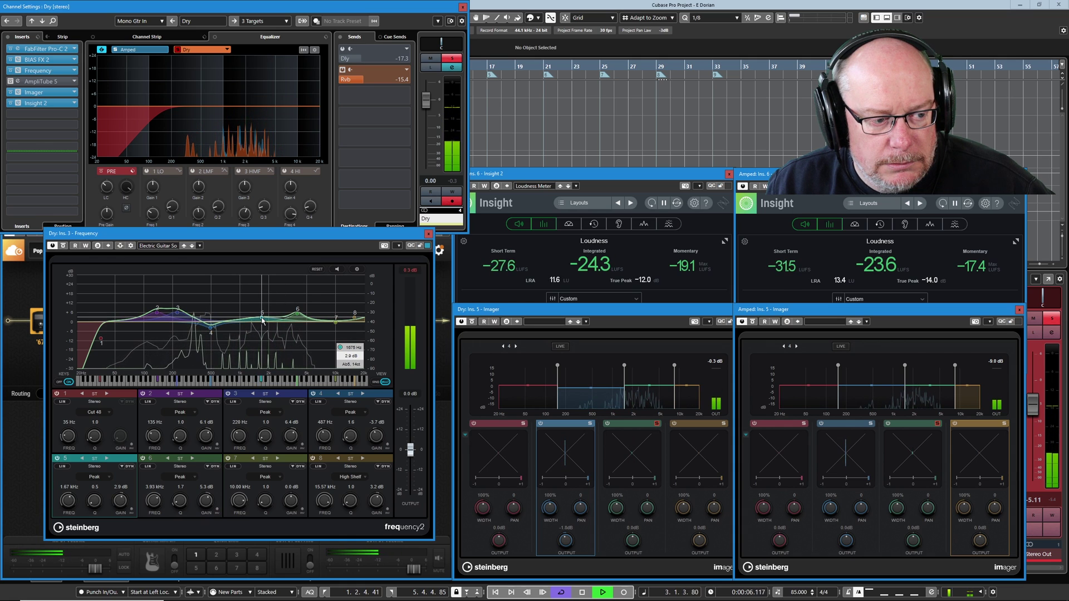
click(146, 50)
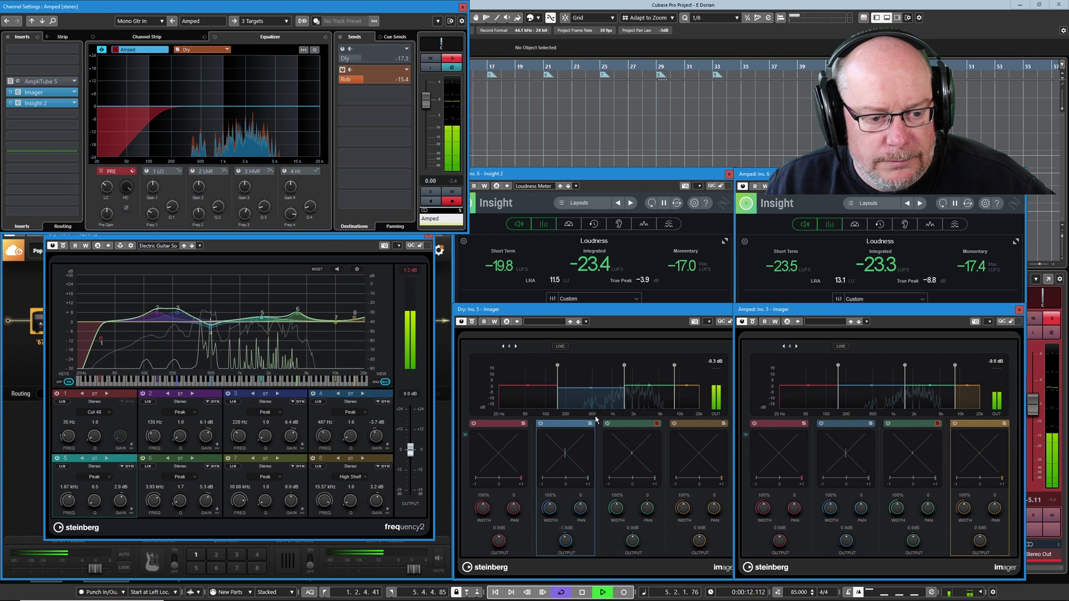
Step: Unsolo the third band in both the Dry and Amped Imagers and stop playback
click(657, 424)
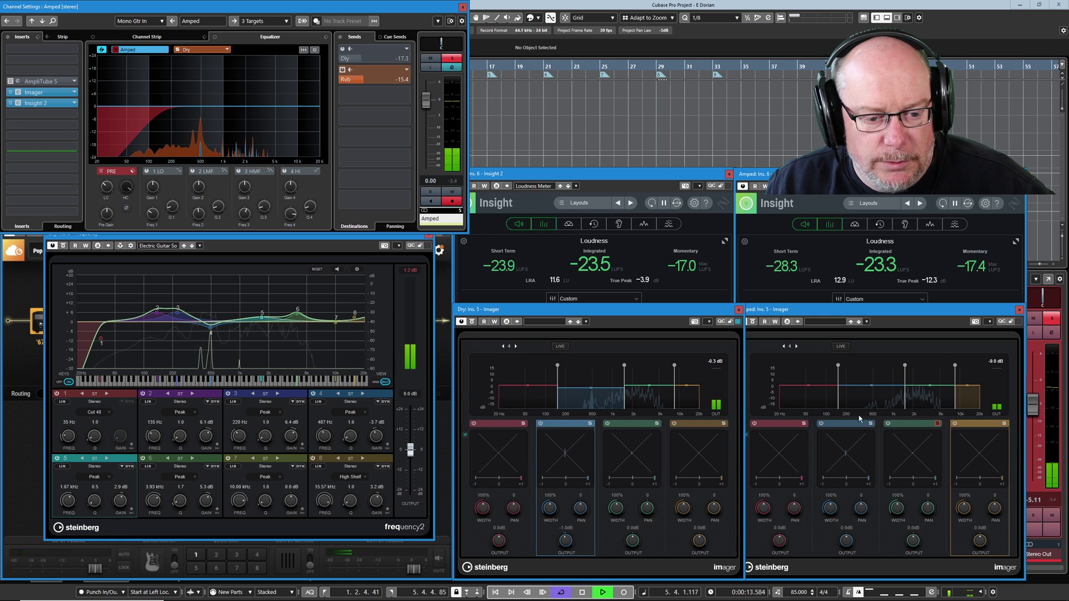
click(937, 423)
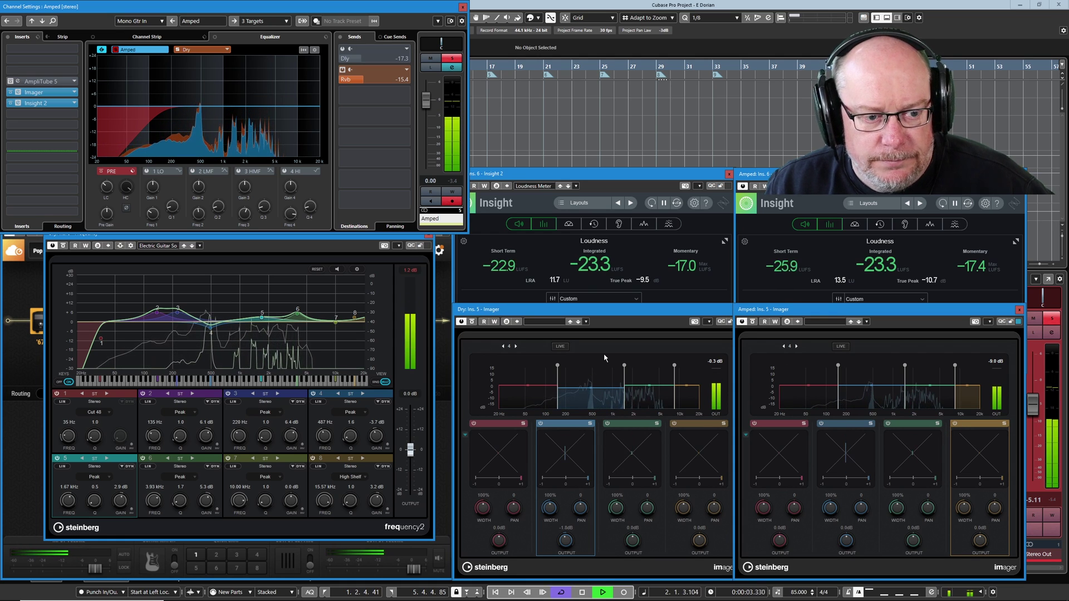
key(space)
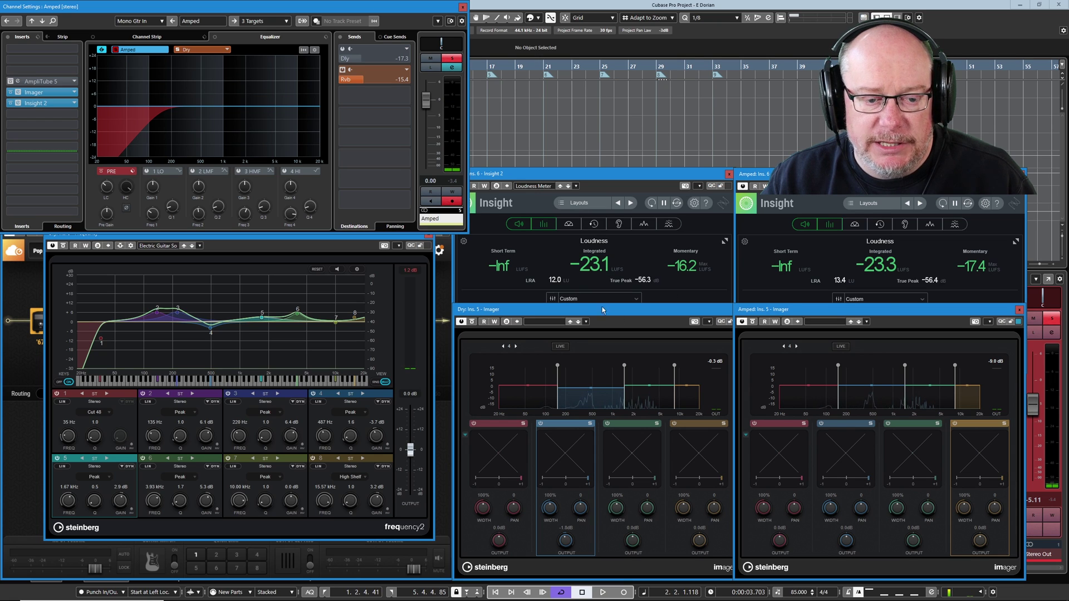
Step: Play the loop from its start with all Imager bands audible and uncover the '67 Blackface V2 amp in BIAS FX 2
key(KP_1)
key(space)
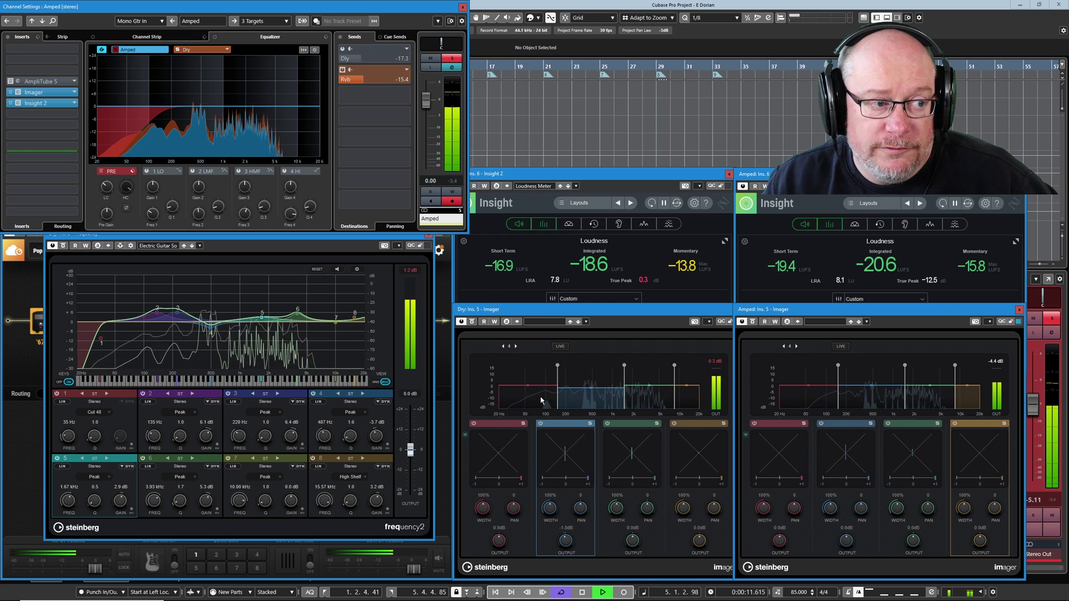
drag(348, 238, 655, 123)
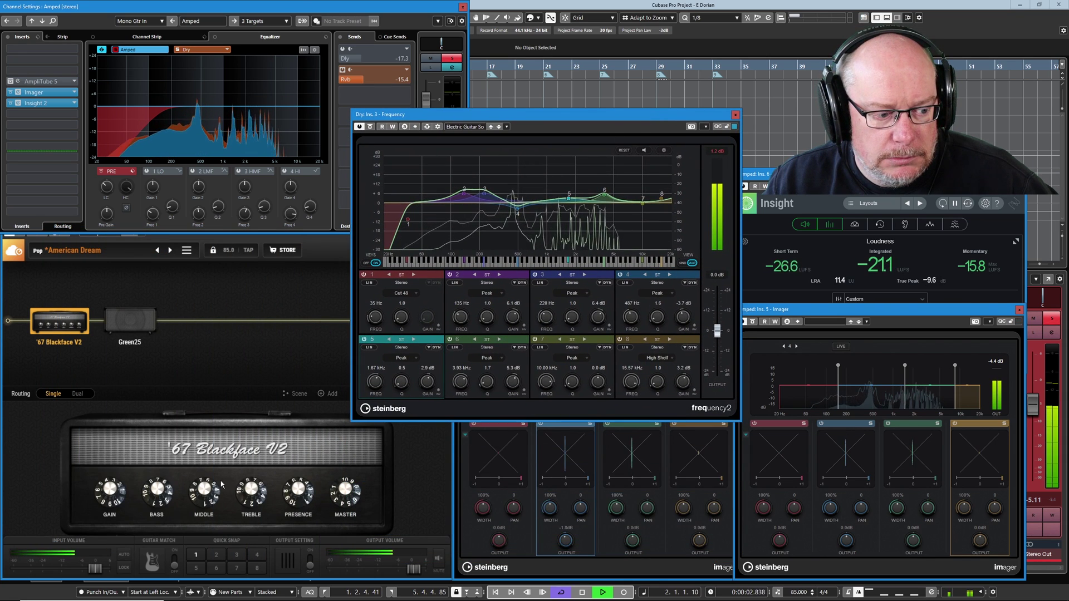
click(346, 492)
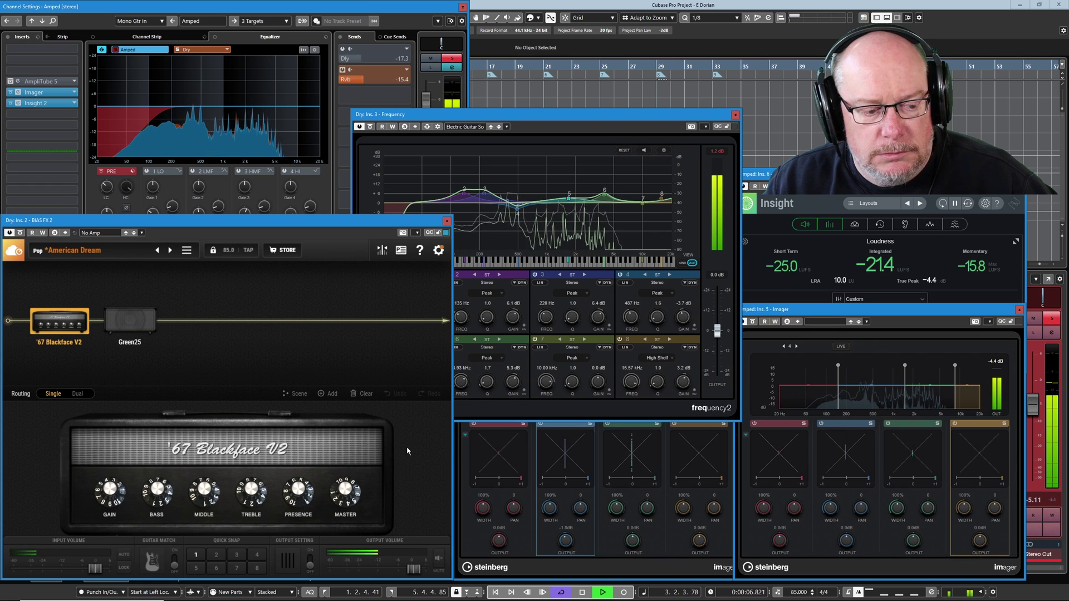
drag(589, 117, 329, 108)
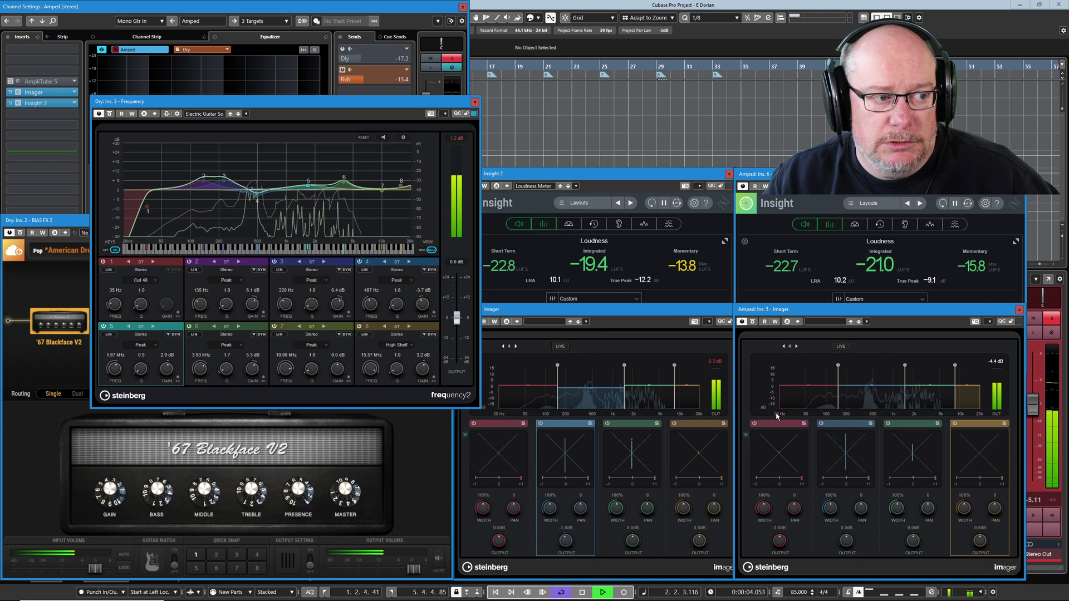
Step: Compare the full-range Dry channel with Amped during playback, keeping the equalizer spectra and amp in view, and stop playback
drag(370, 101, 599, 238)
click(209, 51)
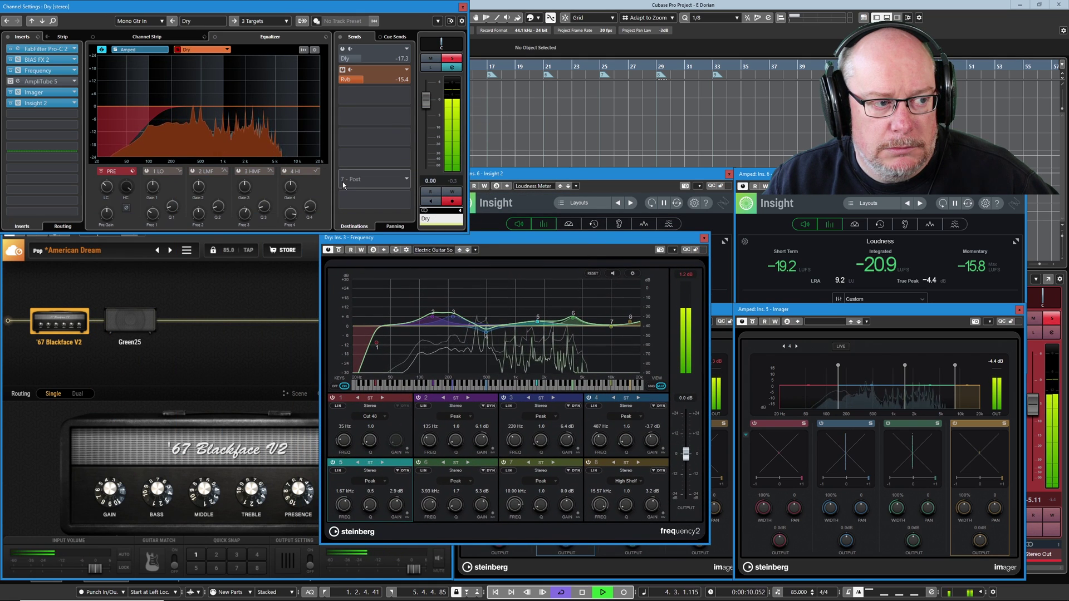
drag(483, 237, 505, 98)
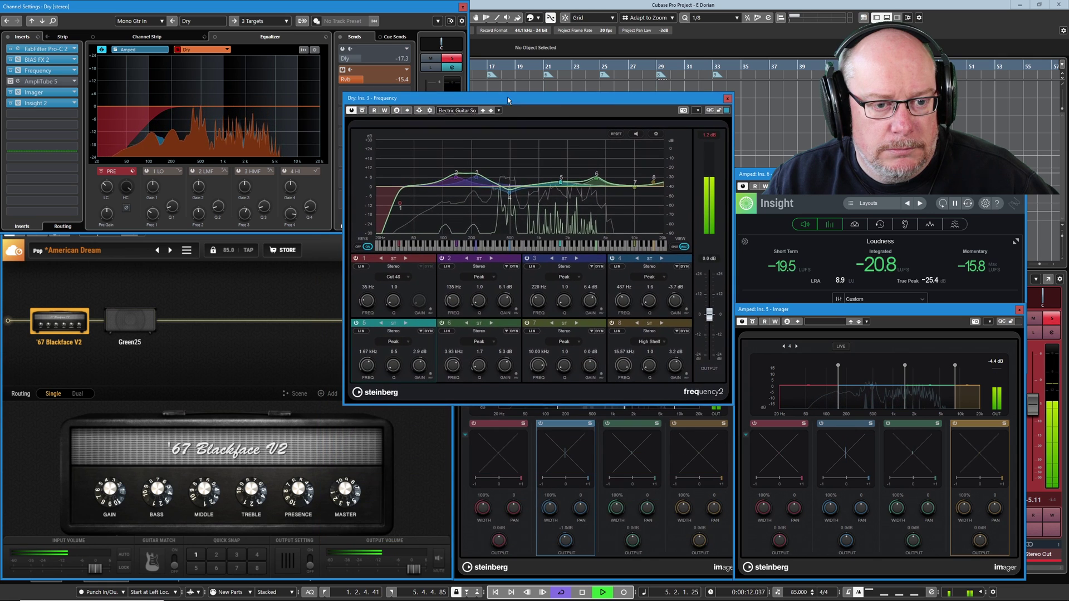
key(space)
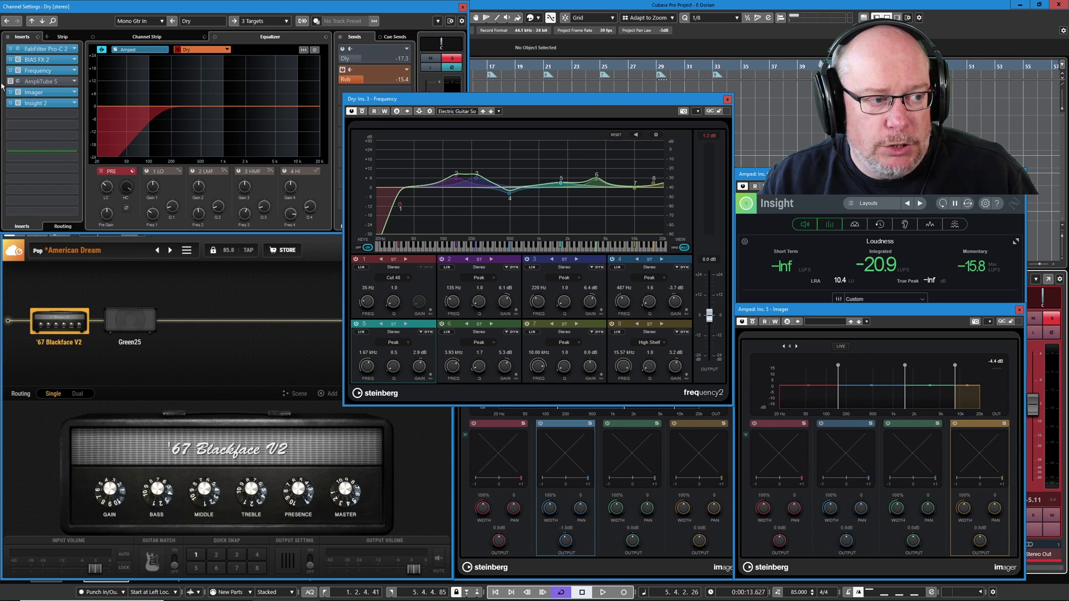
Step: Activate AmpliTube 5 on the Dry channel, inspect its Overdrive pedal and close the plug-in window
click(42, 83)
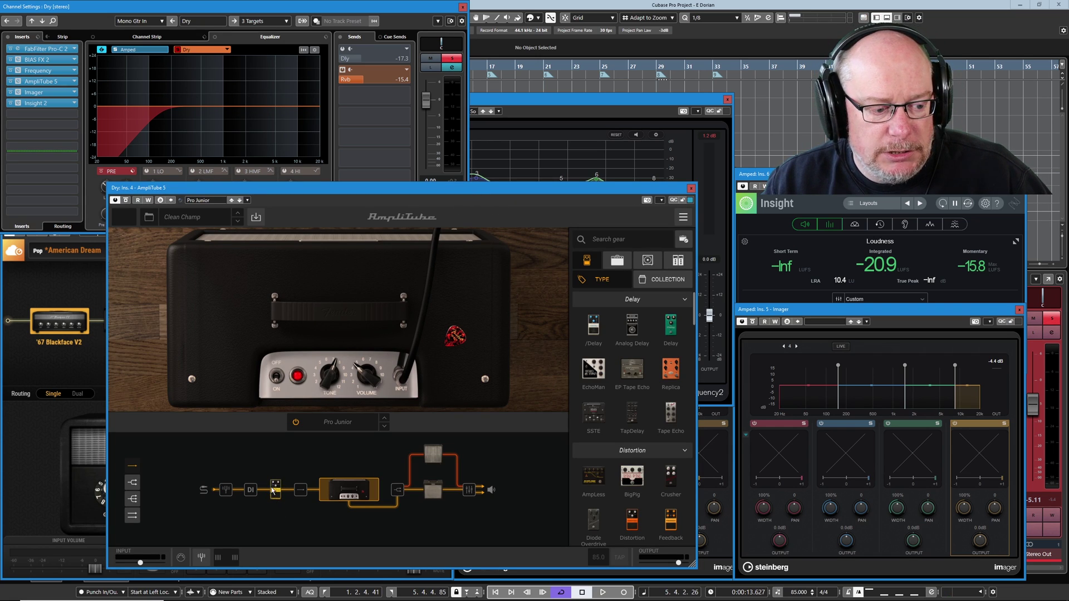
click(274, 490)
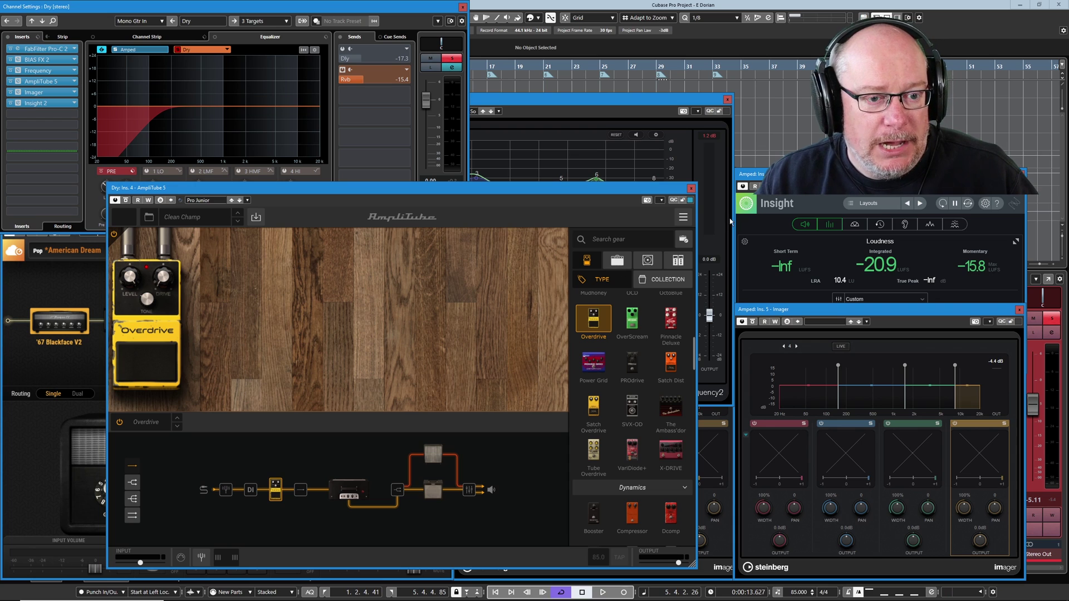
click(690, 189)
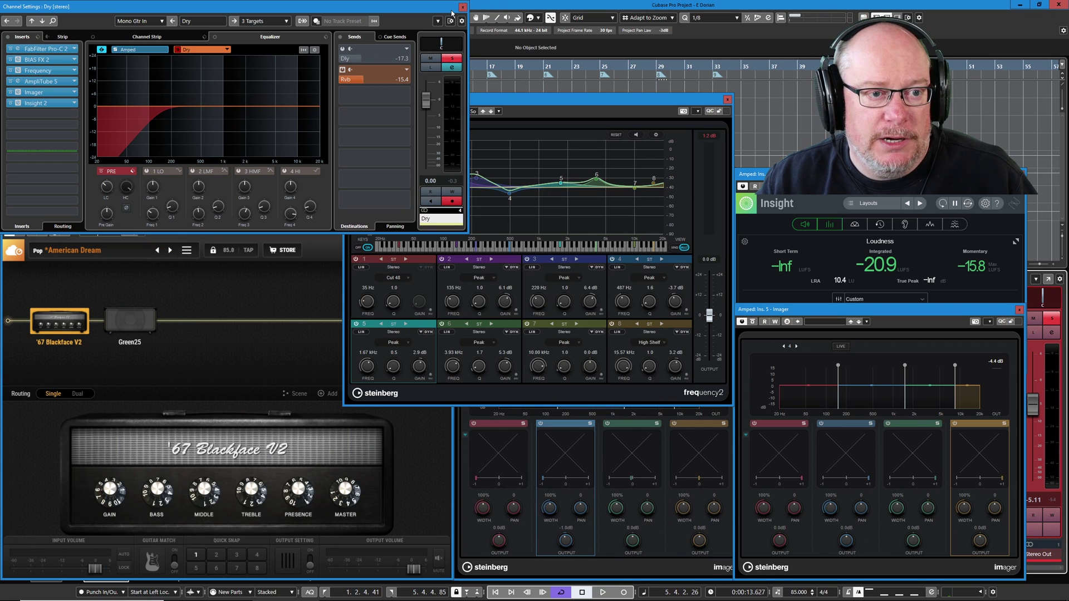
Step: Activate AmpliTube 5 on the Amped channel too, compare Amped and Dry through it during playback, and stop
key(Down)
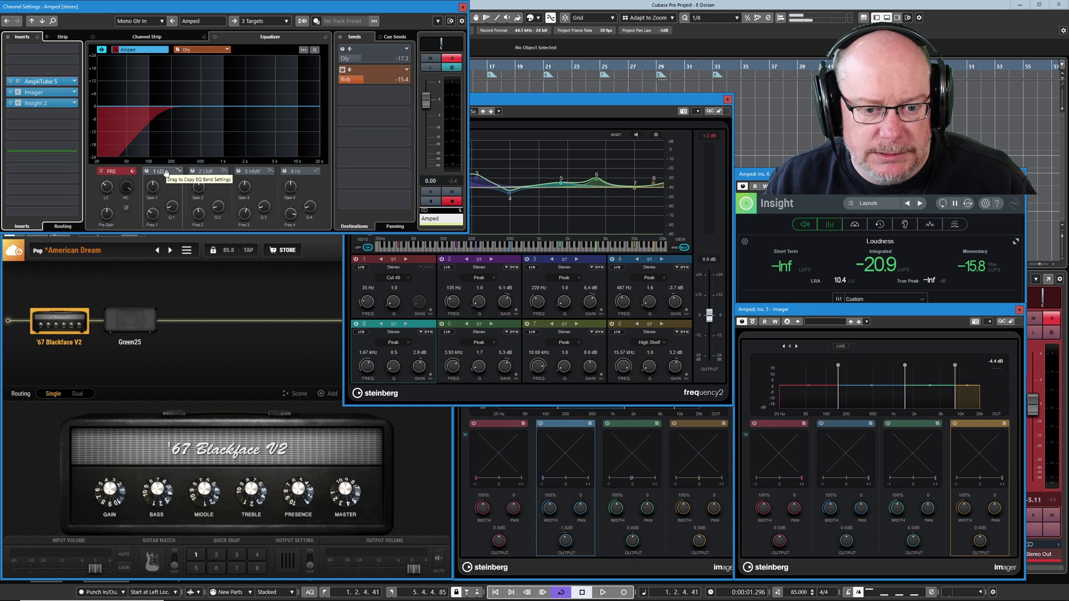
key(space)
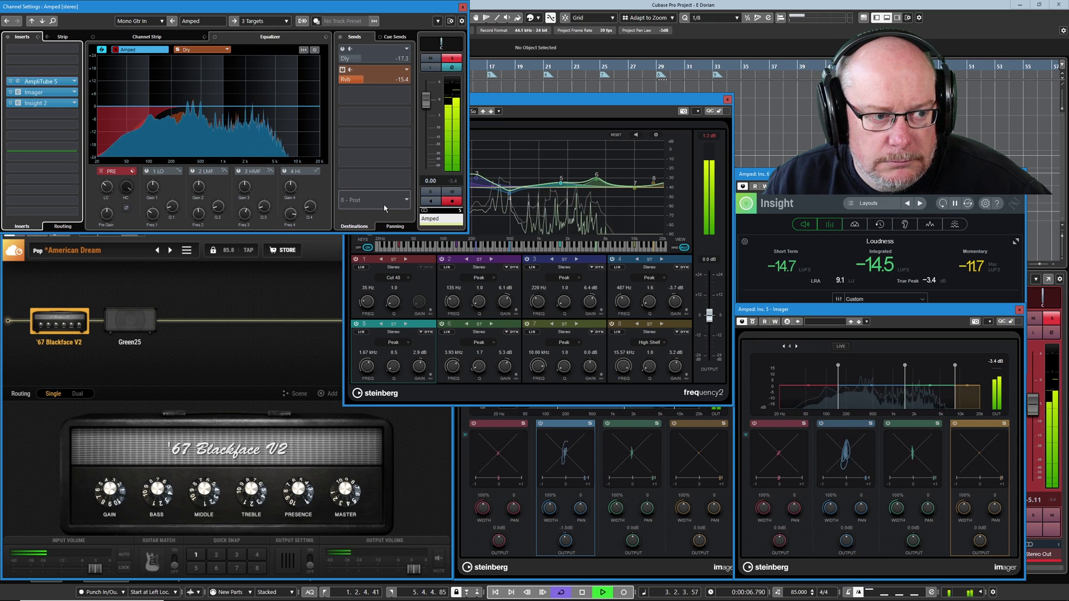
drag(673, 100, 351, 242)
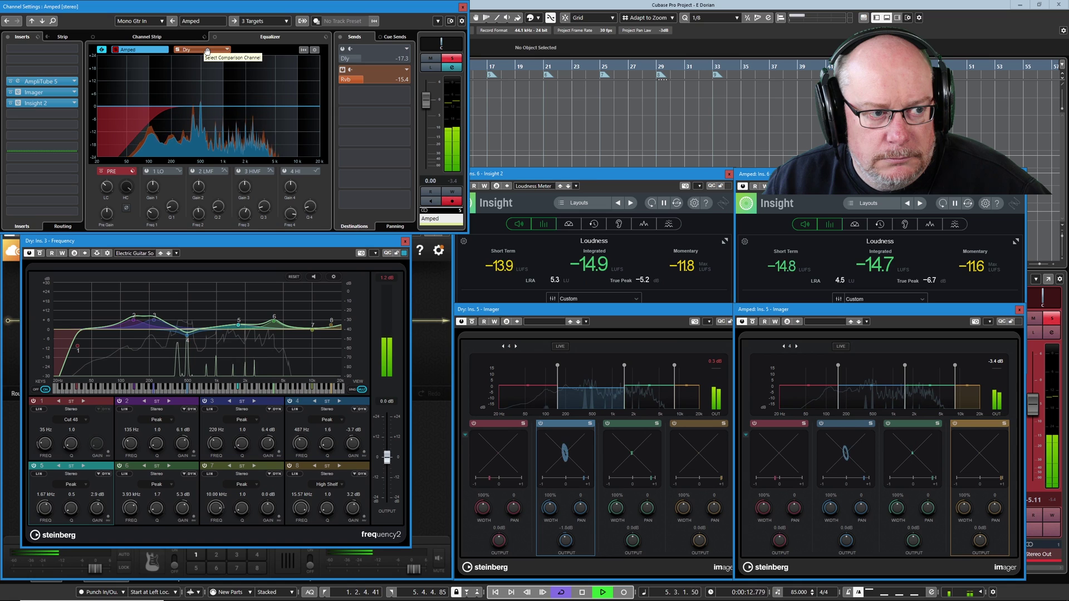
click(207, 50)
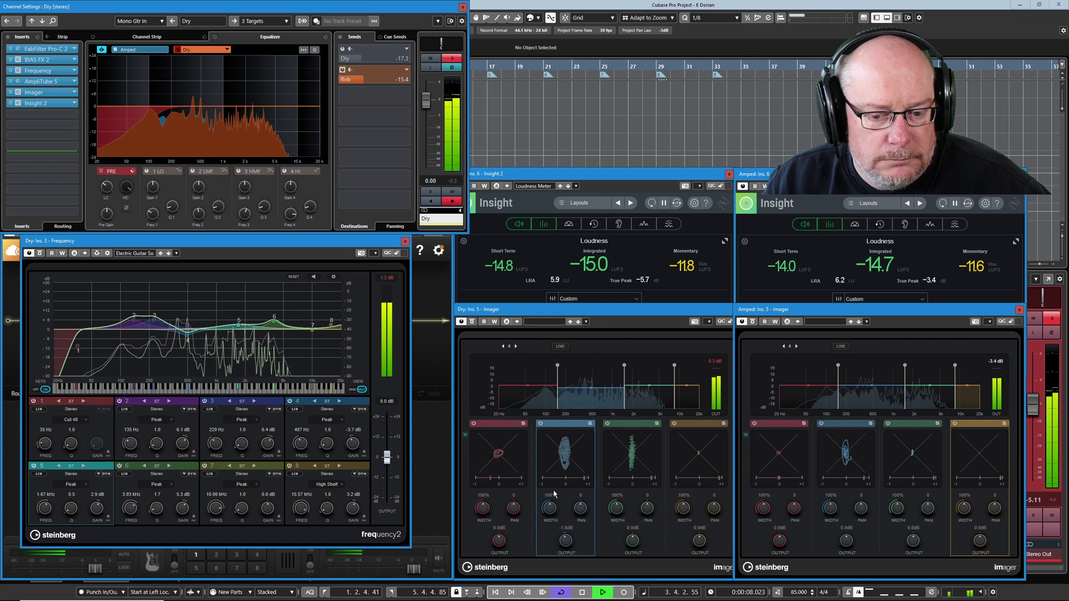
click(582, 593)
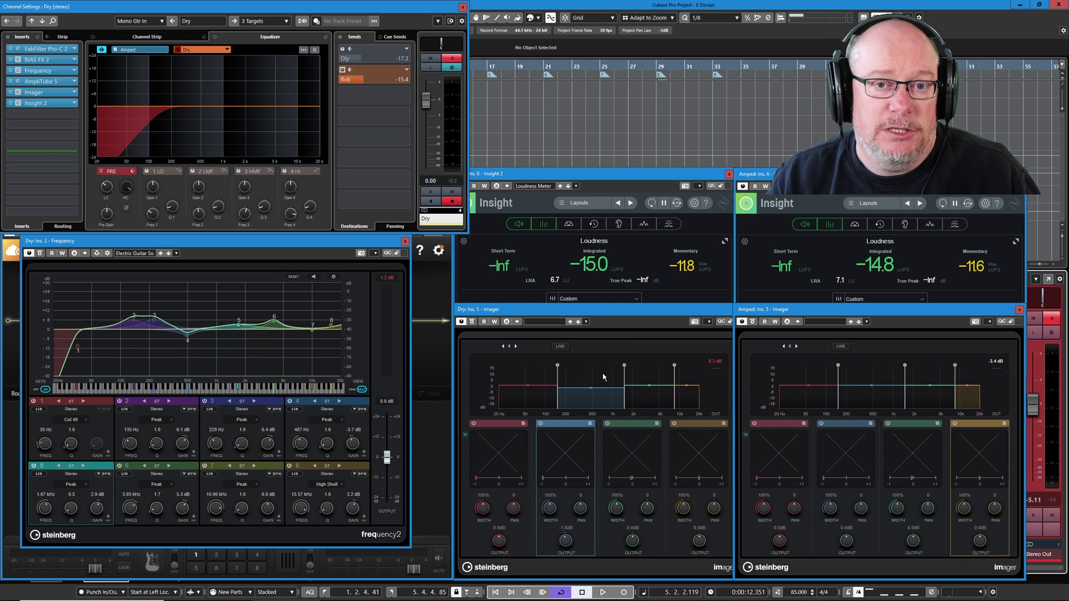